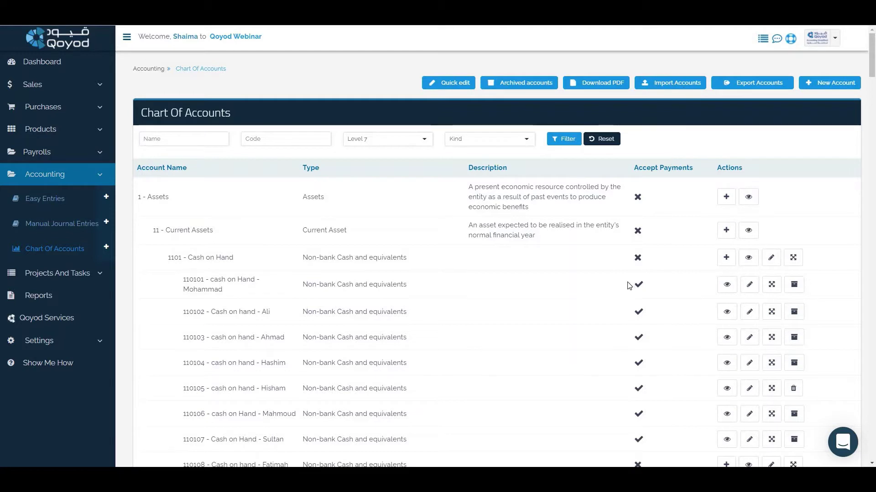
- Start a new account with 1102 - Cash In Bank as its parent
{"action": "left_click", "coordinate": [829, 85]}
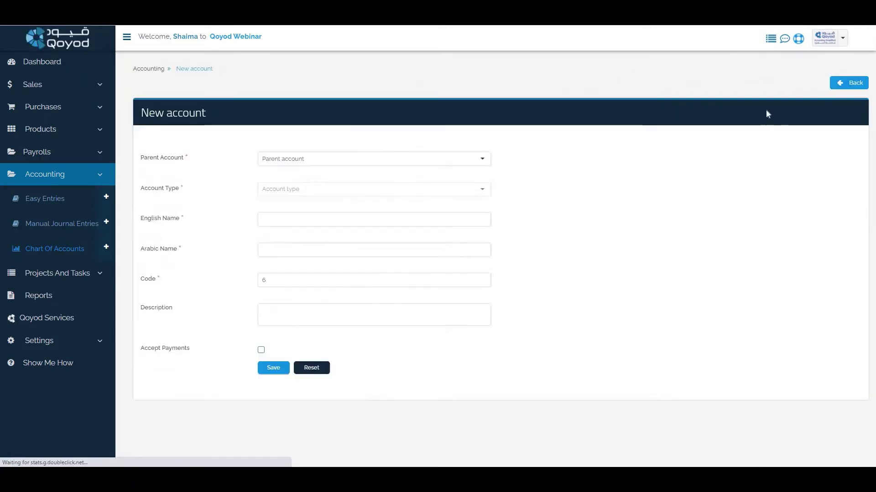
{"action": "left_click", "coordinate": [340, 164]}
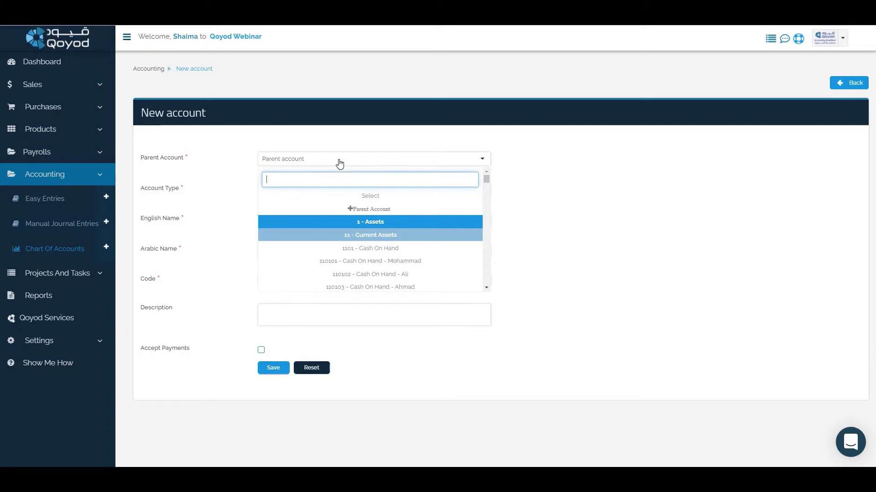
{"action": "type", "text": "cas"}
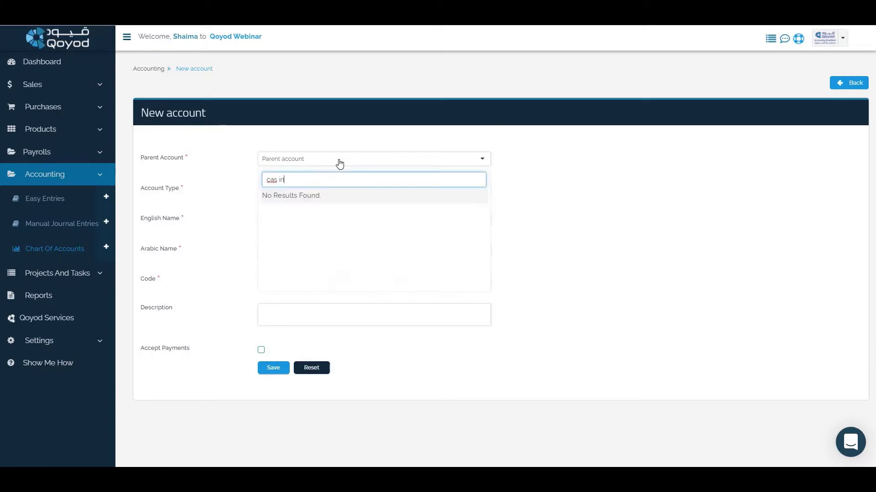
{"action": "key", "text": "BackSpace"}
{"action": "type", "text": "h"}
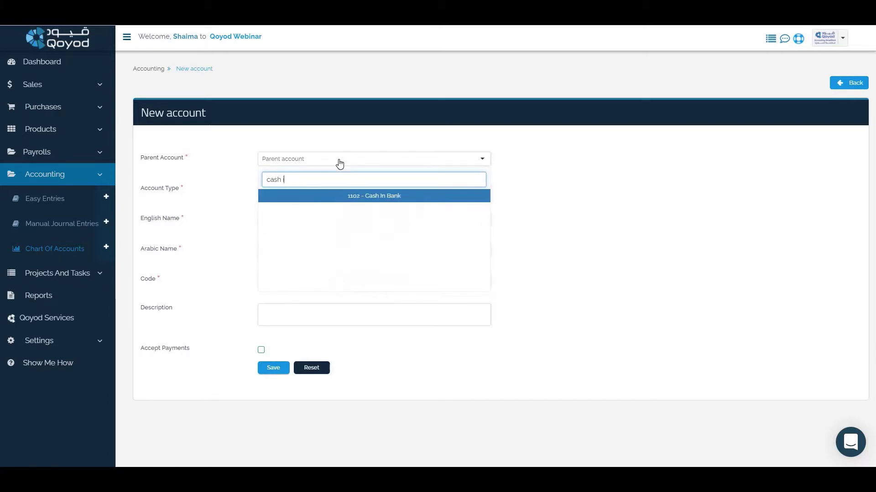
{"action": "left_click", "coordinate": [368, 192]}
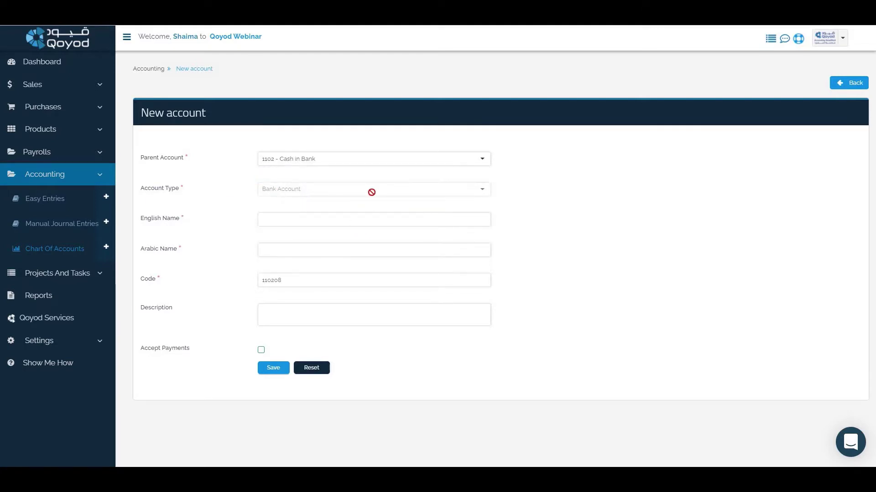
- Name it Qatar National Bank, Arabic بنك قطر الوطني, with code 110208
{"action": "left_click", "coordinate": [372, 217]}
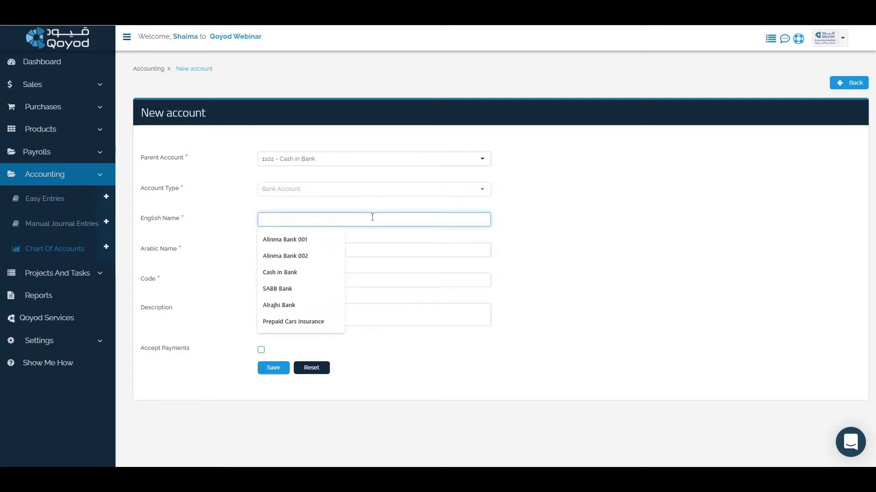
{"action": "type", "text": "Q"}
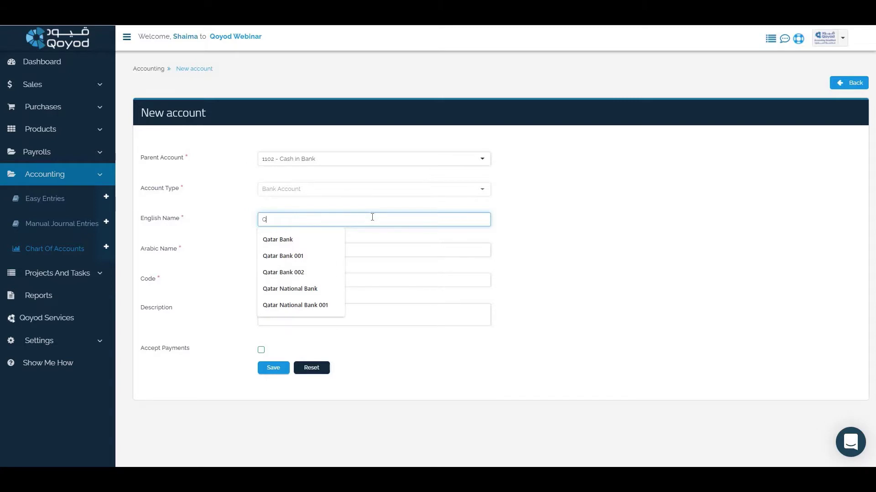
{"action": "type", "text": "atar"}
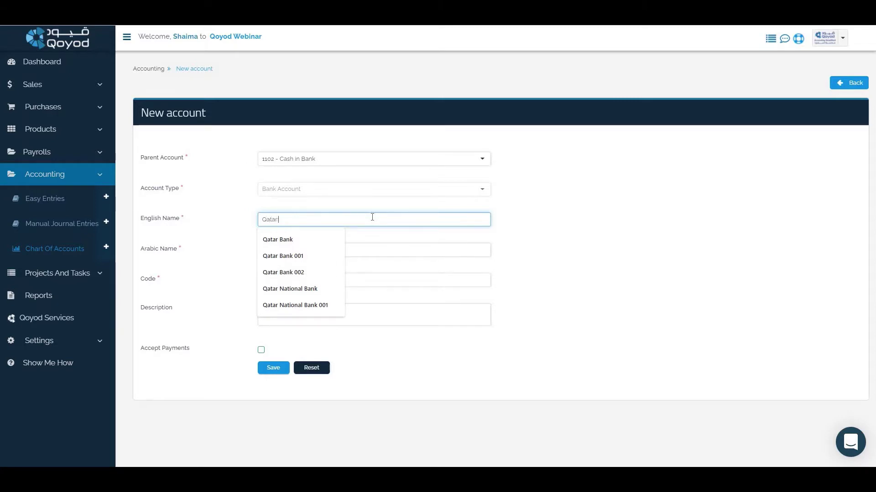
{"action": "type", "text": " National N"}
{"action": "key", "text": "BackSpace"}
{"action": "type", "text": "Bank"}
{"action": "left_click", "coordinate": [387, 248]}
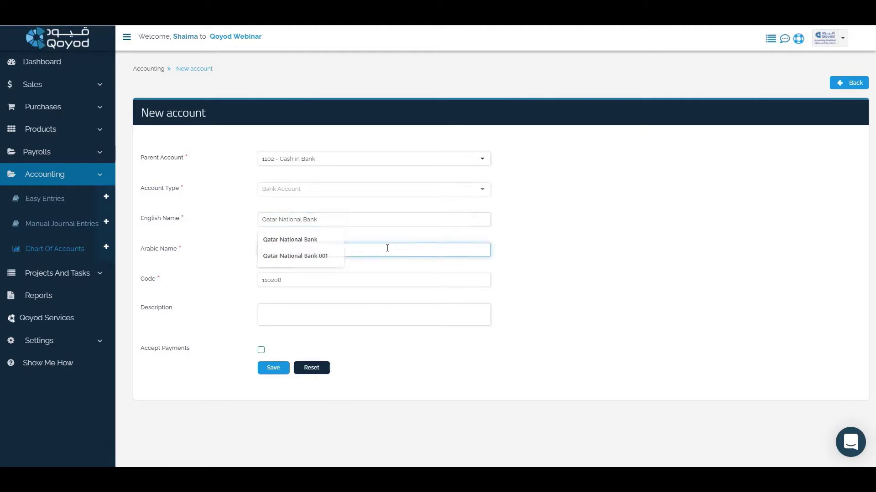
{"action": "type", "text": "بنك ق"}
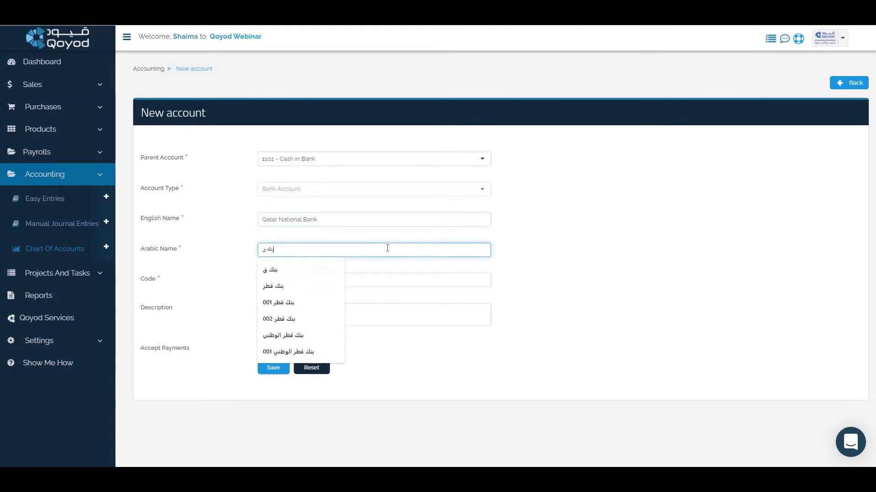
{"action": "type", "text": "طر الوطني"}
{"action": "left_click", "coordinate": [410, 284]}
{"action": "type", "text": "110208"}
- Enable Accept Payments and save the Qatar National Bank account
{"action": "left_click", "coordinate": [402, 307]}
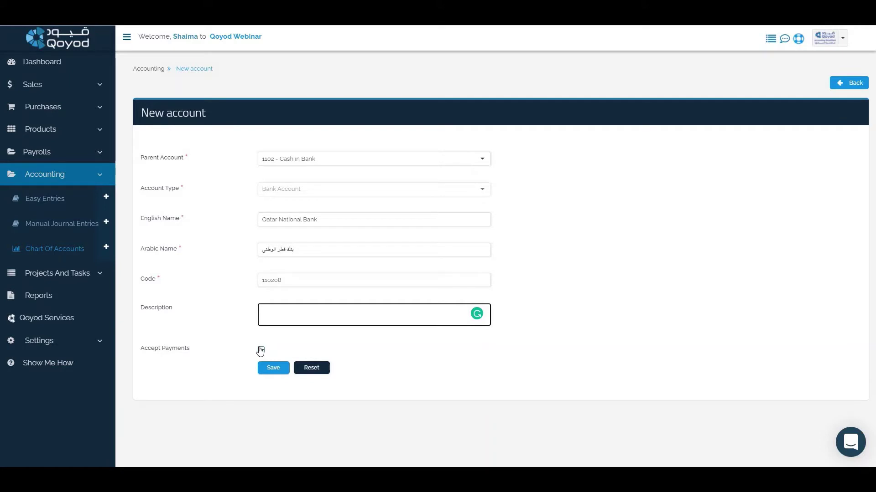
{"action": "left_click", "coordinate": [274, 368]}
{"action": "left_click", "coordinate": [260, 350]}
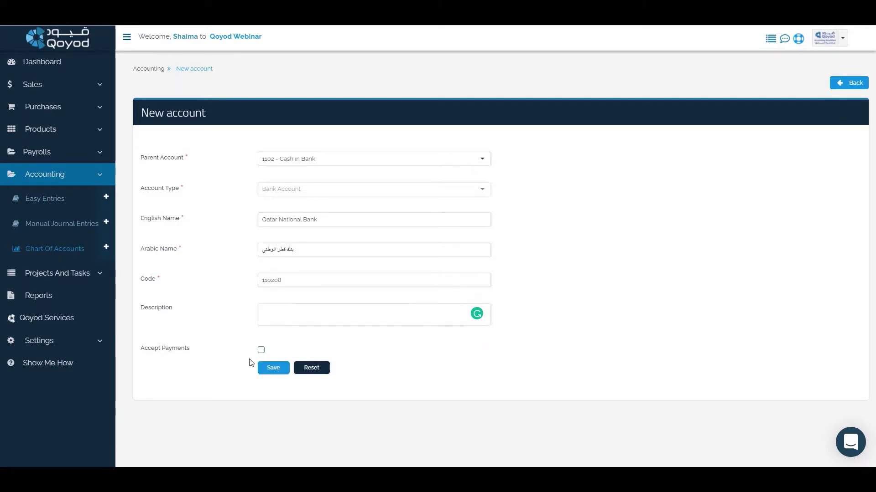
{"action": "left_click", "coordinate": [273, 368]}
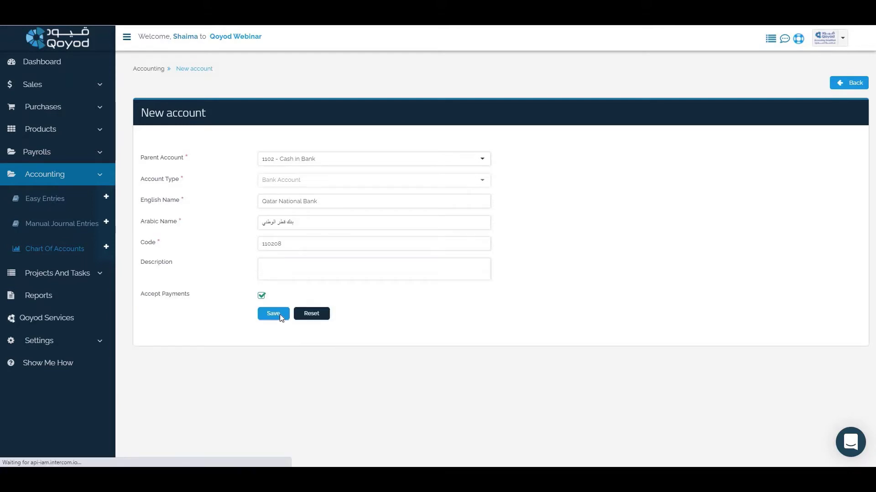
- Check 110208 Qatar National Bank's Assets hierarchy under Cash in Bank, then return to the list
{"action": "scroll", "coordinate": [539, 350], "scroll_direction": "down", "scroll_amount": 9}
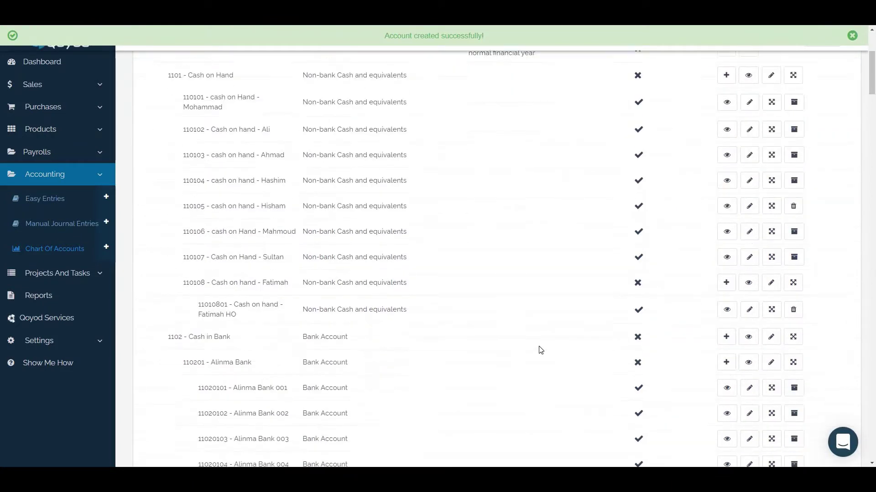
{"action": "scroll", "coordinate": [541, 350], "scroll_direction": "down", "scroll_amount": 5}
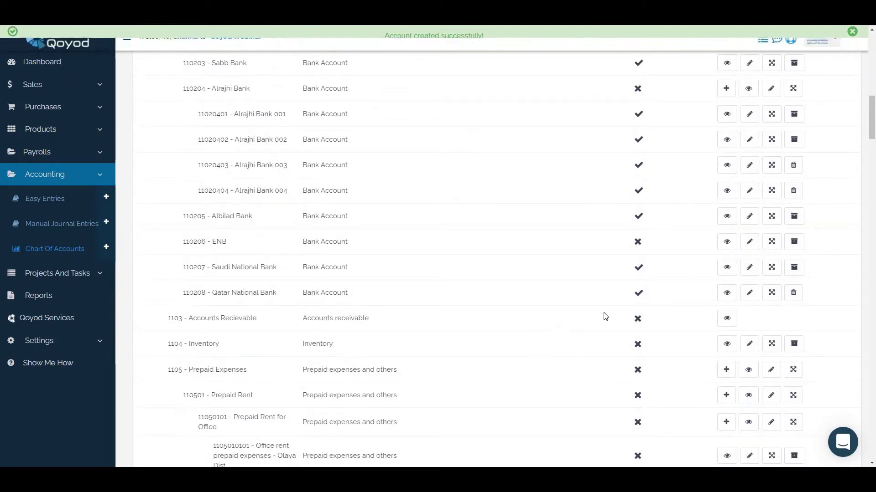
{"action": "left_click", "coordinate": [726, 293]}
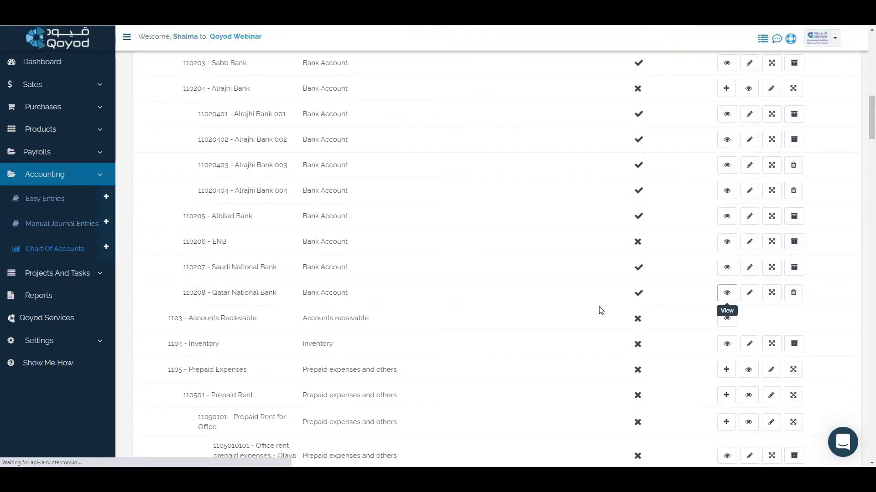
{"action": "scroll", "coordinate": [484, 378], "scroll_direction": "down", "scroll_amount": 1}
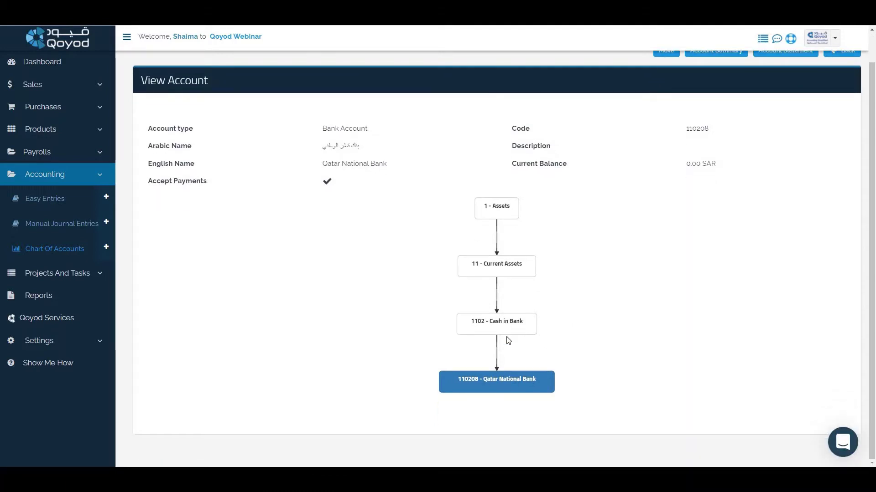
{"action": "key", "text": "alt+Left"}
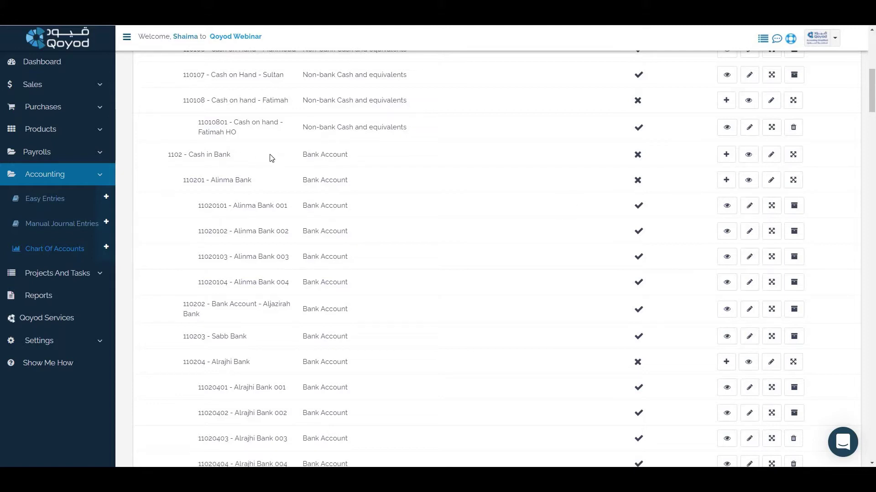
- Add Riyad Bank (بنك الرياض), code 110209, as a sub-account of 1102 Cash in Bank
{"action": "left_click", "coordinate": [726, 154]}
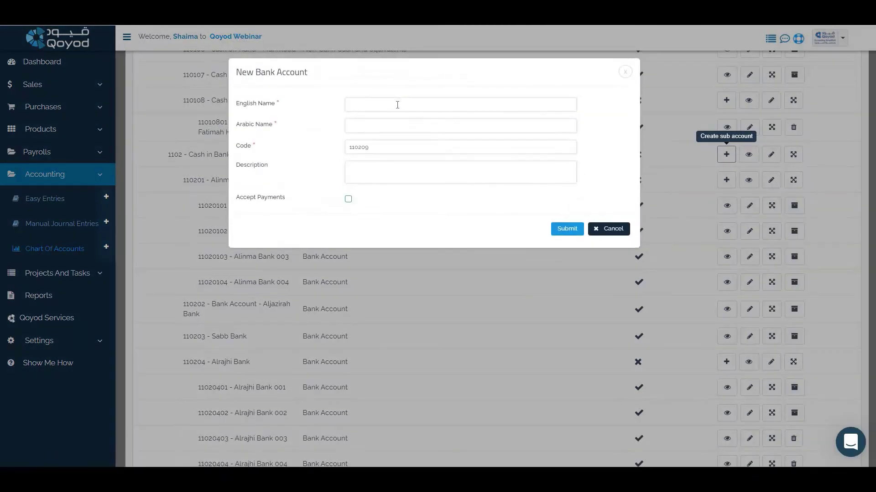
{"action": "left_click", "coordinate": [397, 105]}
{"action": "type", "text": "1"}
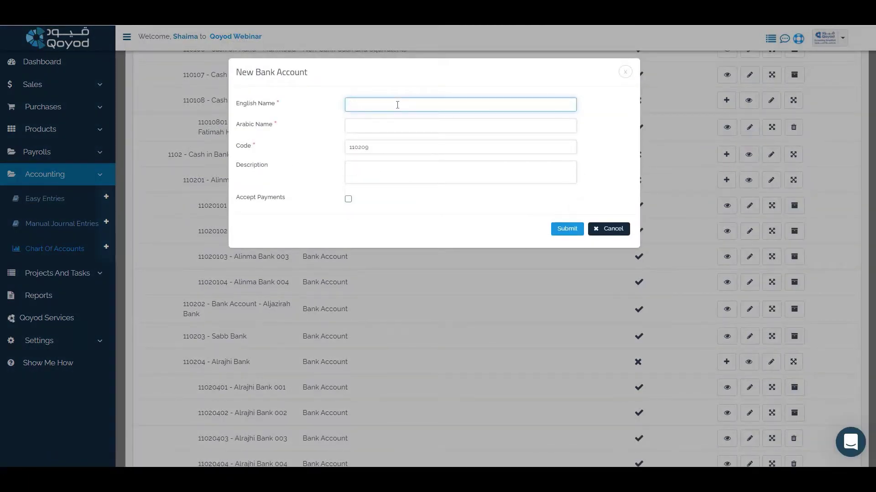
{"action": "type", "text": "Ri"}
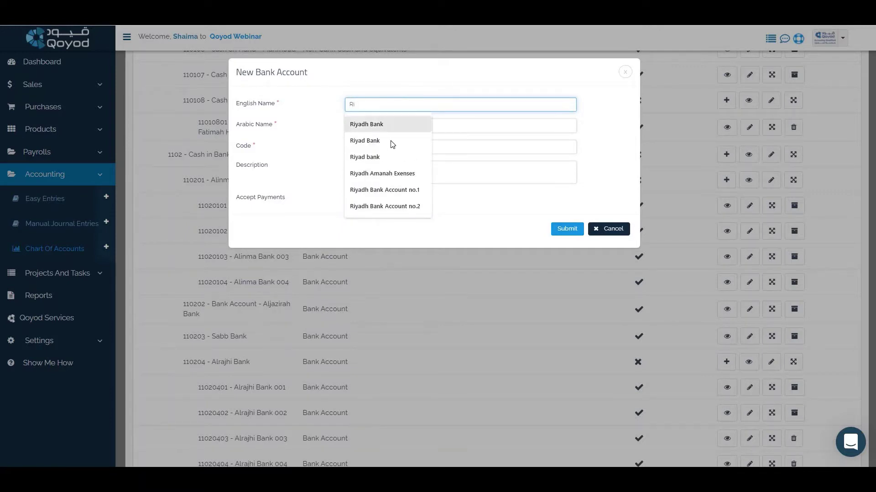
{"action": "left_click", "coordinate": [392, 144]}
{"action": "left_click", "coordinate": [390, 127]}
{"action": "type", "text": "بنك الرياض"}
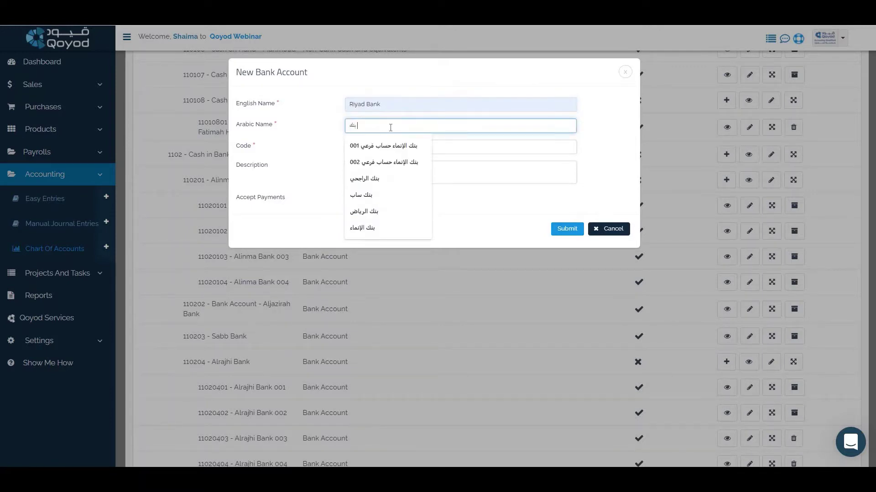
{"action": "left_click", "coordinate": [467, 150]}
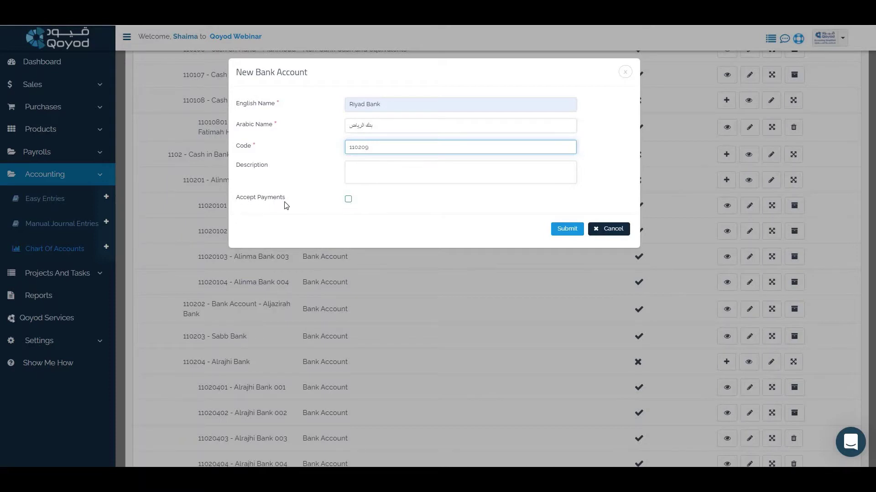
{"action": "left_click", "coordinate": [565, 228]}
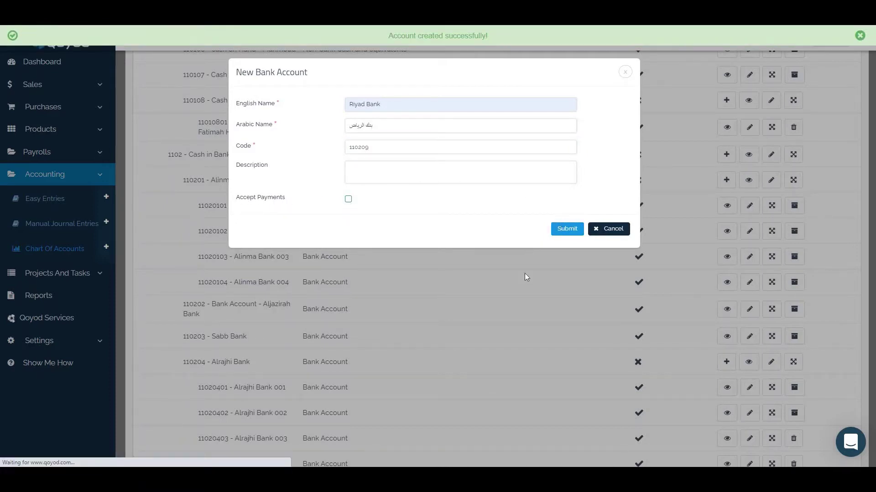
- Add Riyad bank 001 (بنك الرياض 001), accepting payments, under 110209 Riyad Bank as 11020901
{"action": "scroll", "coordinate": [524, 288], "scroll_direction": "down", "scroll_amount": 10}
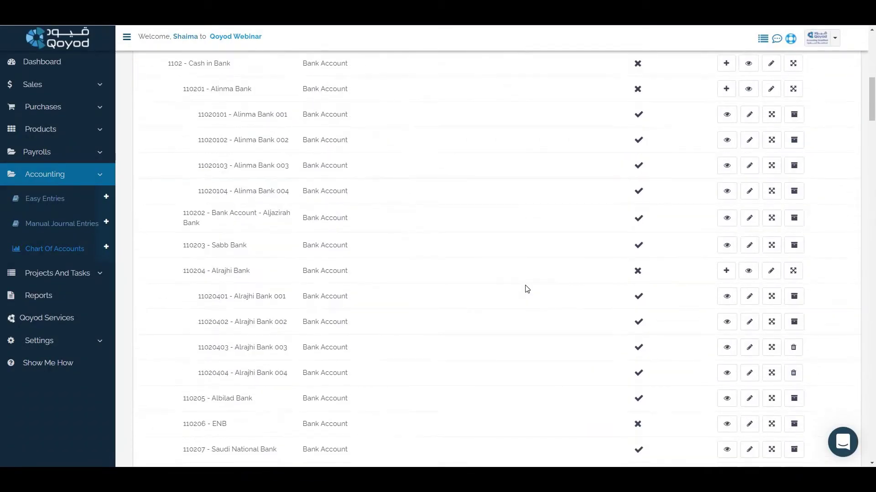
{"action": "scroll", "coordinate": [533, 336], "scroll_direction": "down", "scroll_amount": 3}
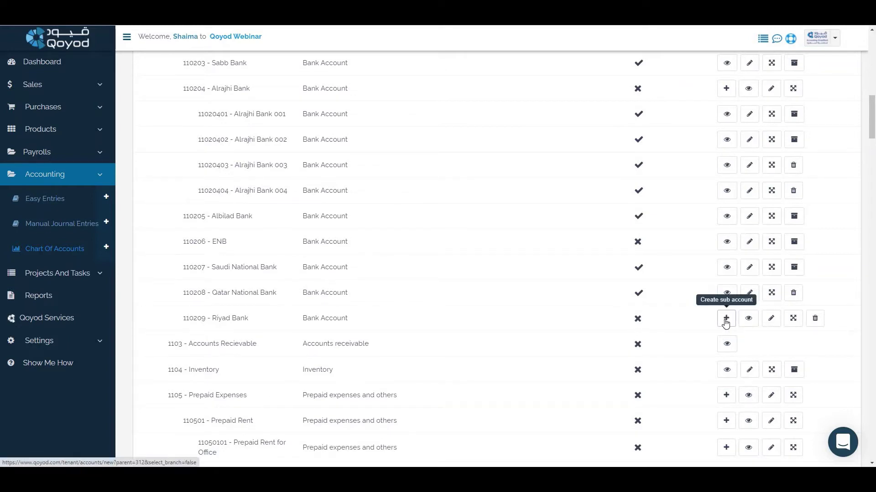
{"action": "left_click", "coordinate": [726, 322]}
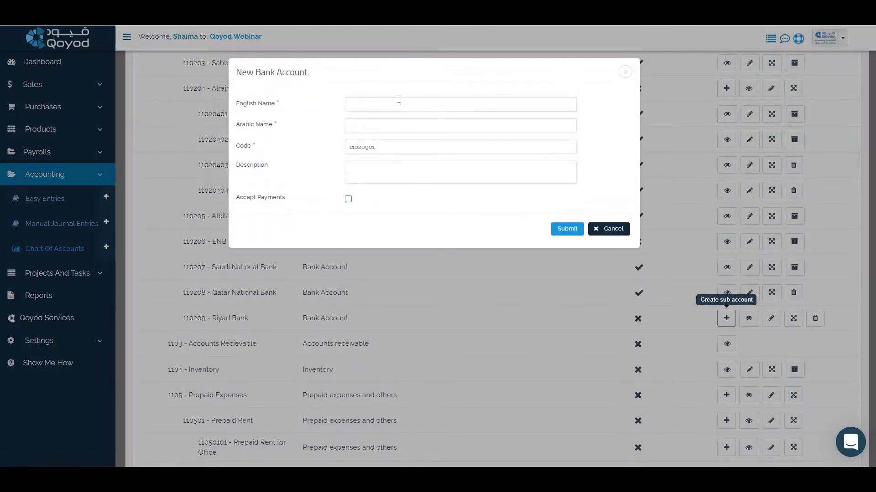
{"action": "left_click", "coordinate": [399, 99]}
{"action": "type", "text": "4"}
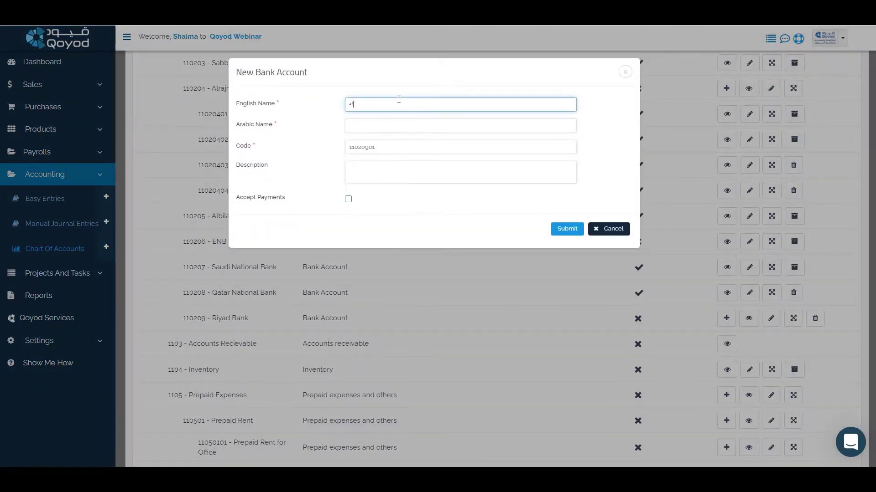
{"action": "type", "text": "Riyad bank"}
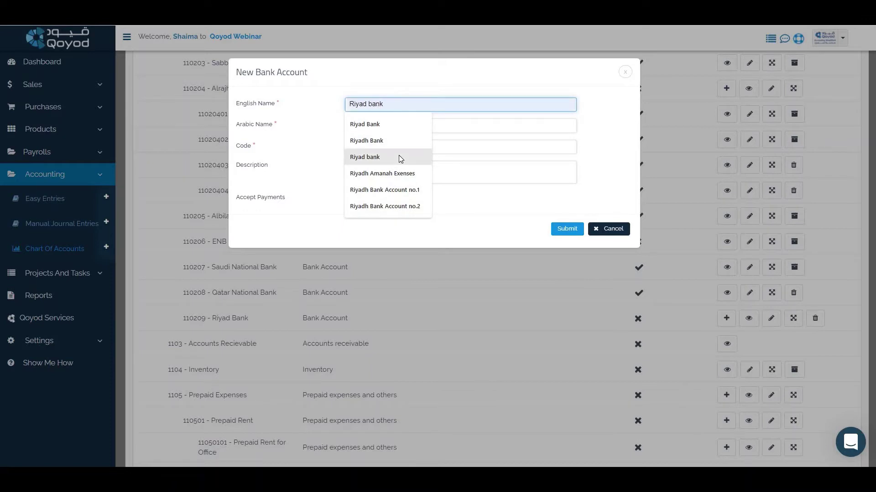
{"action": "left_click", "coordinate": [399, 157]}
{"action": "type", "text": "oo"}
{"action": "left_click", "coordinate": [403, 128]}
{"action": "type", "text": "بنك الرياض 001"}
{"action": "left_click", "coordinate": [348, 199]}
{"action": "left_click", "coordinate": [566, 232]}
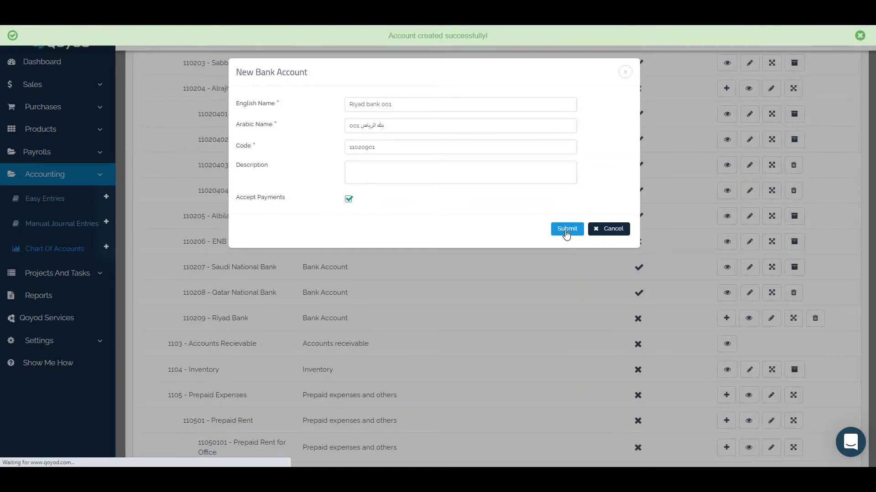
{"action": "scroll", "coordinate": [565, 232], "scroll_direction": "down", "scroll_amount": 10}
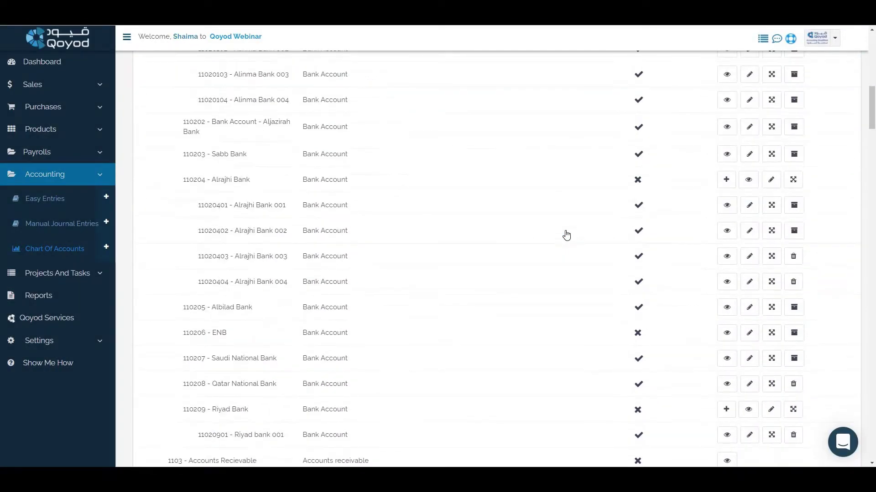
- Add Riyad bank 002 (بنك الرياض 002), accepting payments, under Riyad Bank as 11020902
{"action": "scroll", "coordinate": [639, 362], "scroll_direction": "down", "scroll_amount": 1}
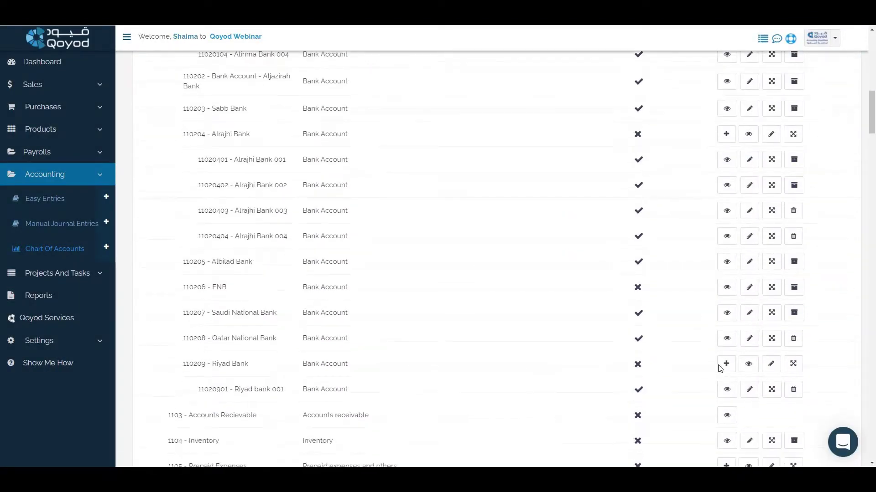
{"action": "left_click", "coordinate": [726, 364]}
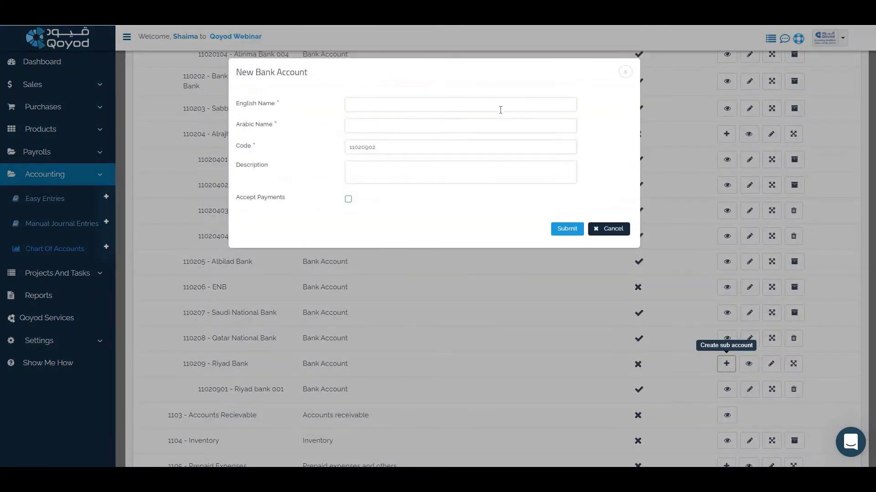
{"action": "left_click", "coordinate": [500, 108]}
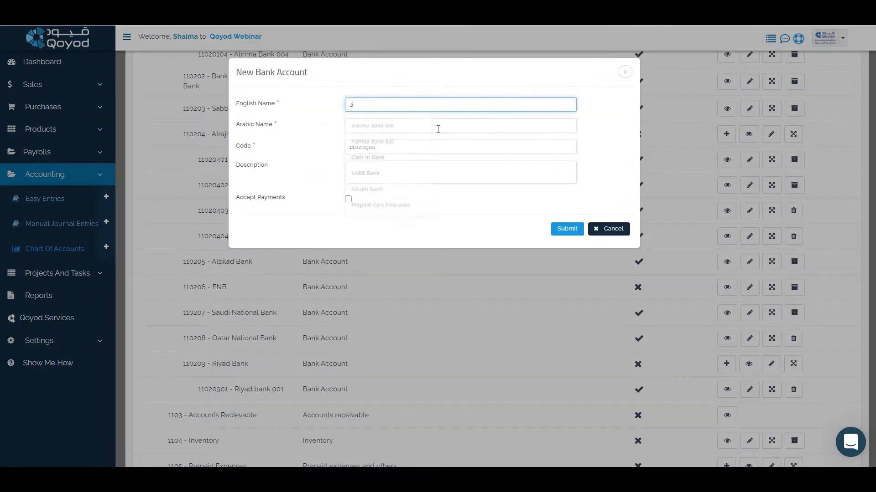
{"action": "type", "text": "ri"}
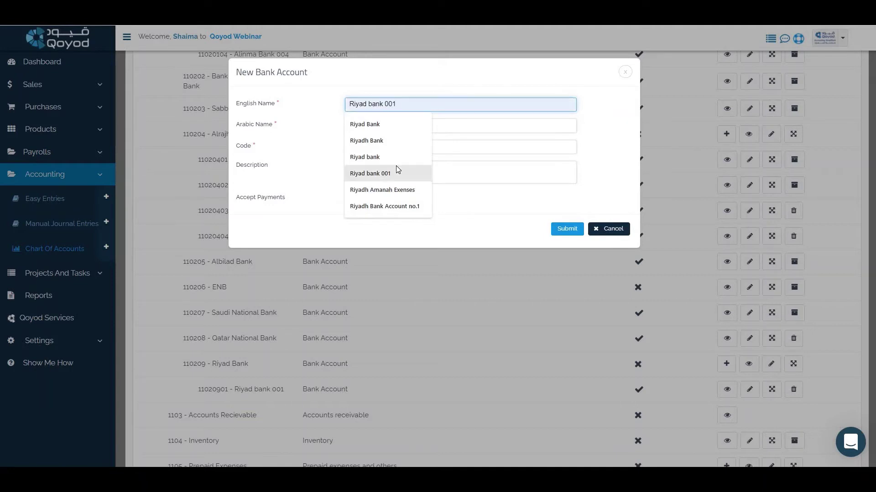
{"action": "left_click", "coordinate": [396, 173]}
{"action": "key", "text": "BackSpace"}
{"action": "type", "text": "2"}
{"action": "left_click", "coordinate": [474, 126]}
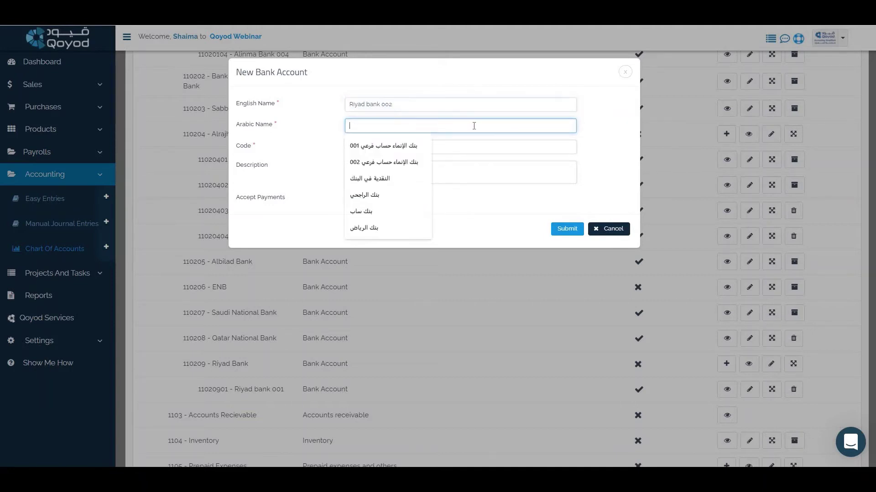
{"action": "type", "text": "بنك الرياض 002"}
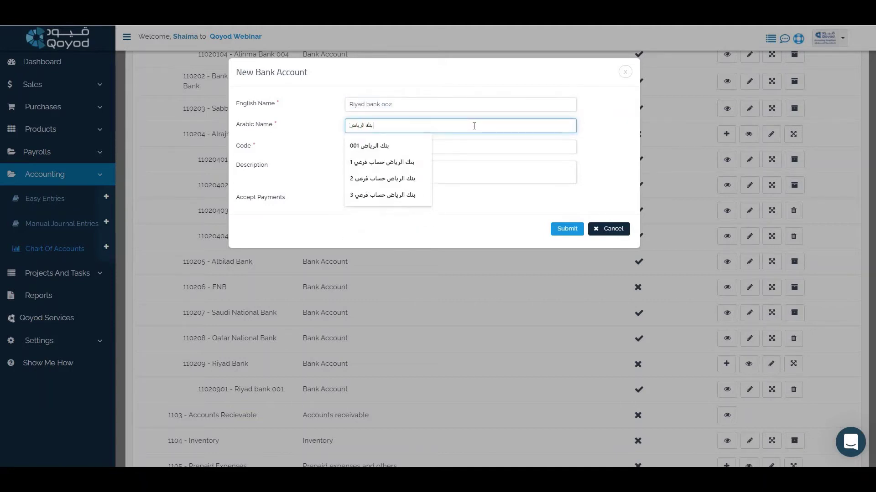
{"action": "left_click", "coordinate": [348, 200]}
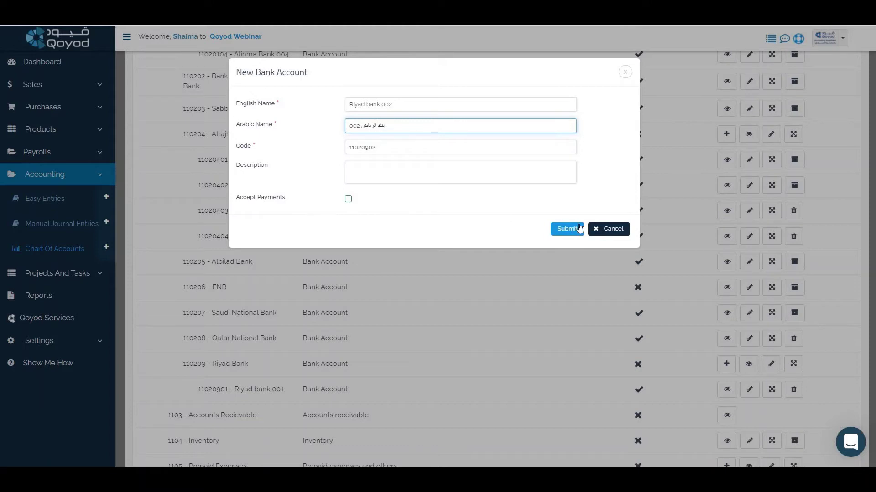
{"action": "left_click", "coordinate": [576, 233]}
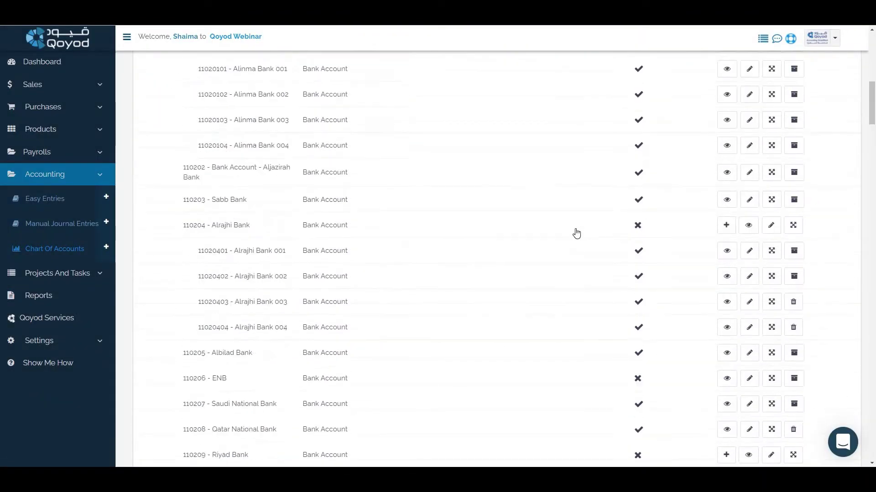
- View the Riyad Bank tree with Riyad bank 001 and 002, then go back to the chart of accounts
{"action": "scroll", "coordinate": [706, 315], "scroll_direction": "down", "scroll_amount": 1}
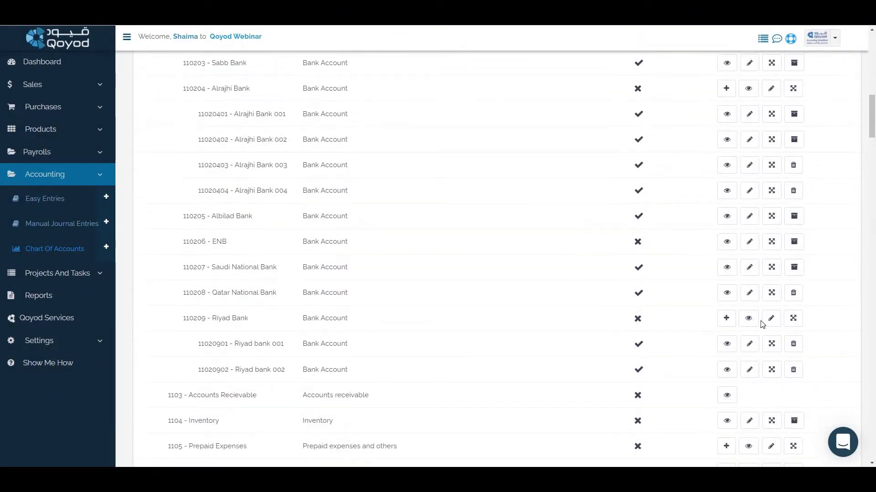
{"action": "left_click", "coordinate": [748, 318]}
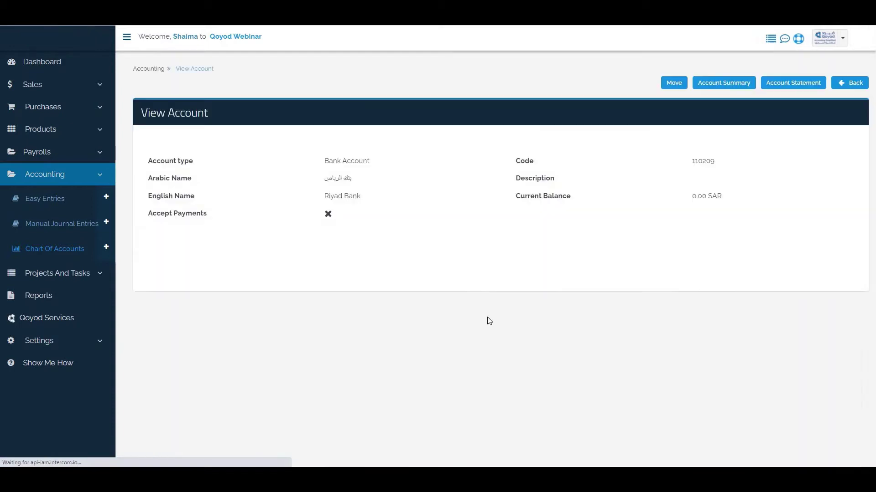
{"action": "scroll", "coordinate": [478, 339], "scroll_direction": "down", "scroll_amount": 2}
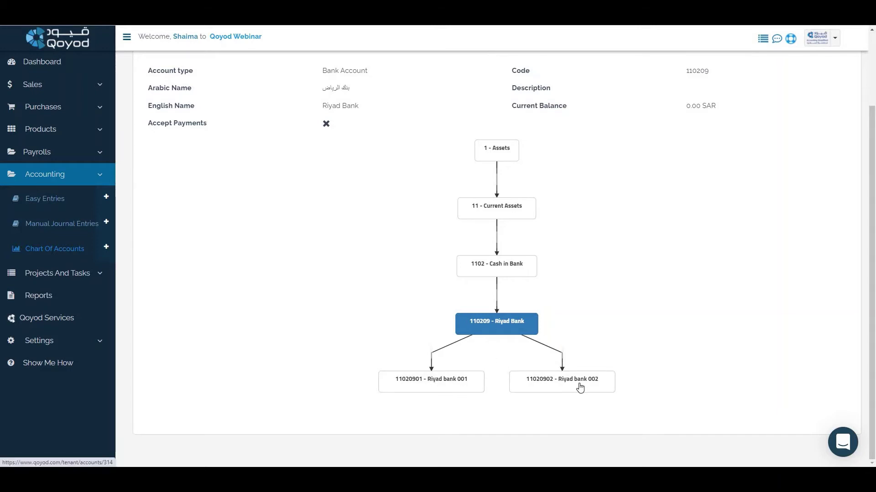
{"action": "left_click", "coordinate": [75, 250]}
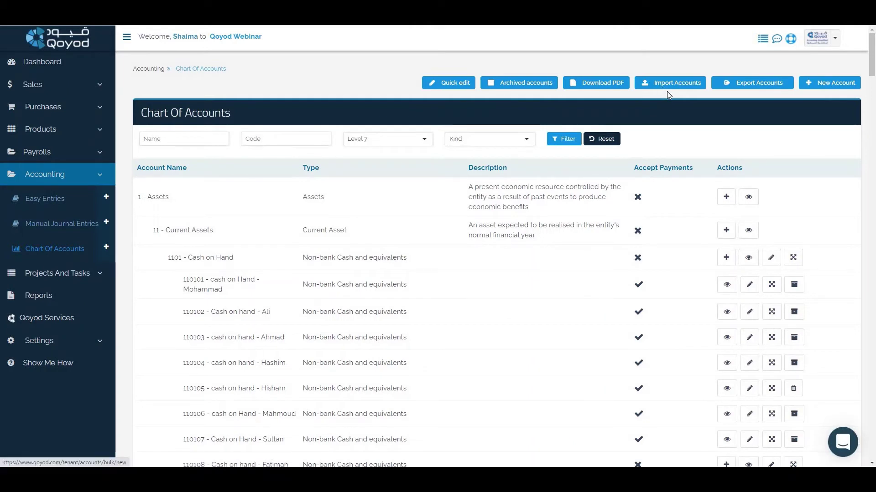
- Open the Import Accounts page in a separate tab
{"action": "right_click", "coordinate": [666, 92]}
{"action": "left_click", "coordinate": [432, 298]}
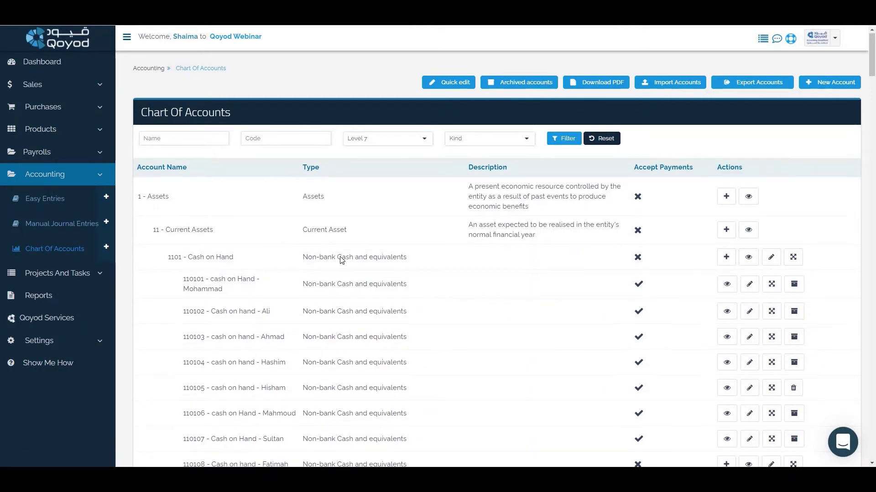
{"action": "scroll", "coordinate": [341, 260], "scroll_direction": "down", "scroll_amount": 1}
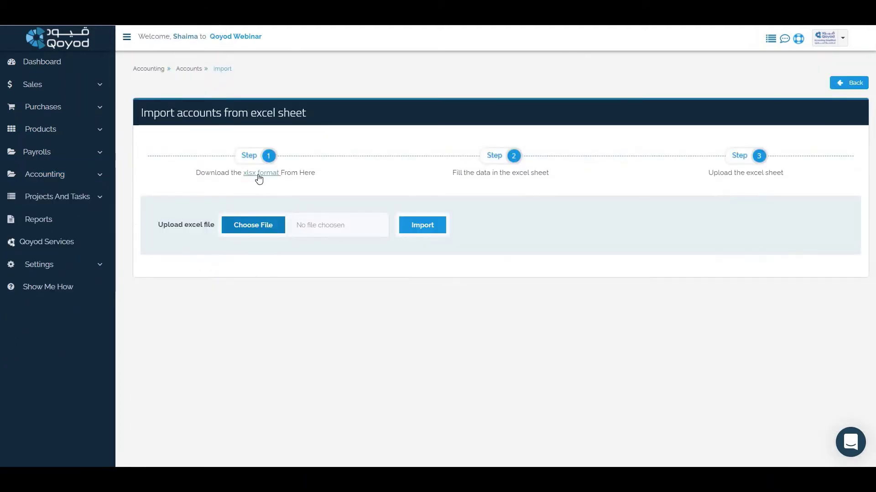
- Download the xlsx accounts upload template for 1 account and save it to the Desktop
{"action": "left_click", "coordinate": [259, 179]}
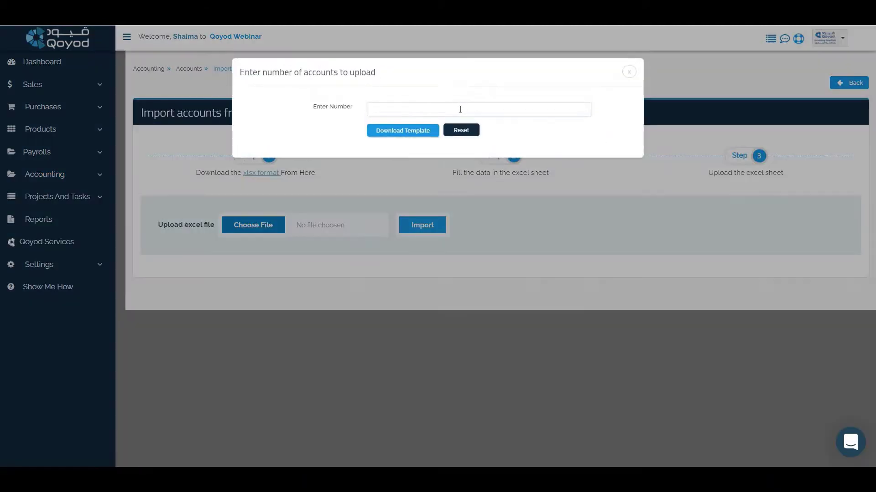
{"action": "left_click", "coordinate": [460, 110]}
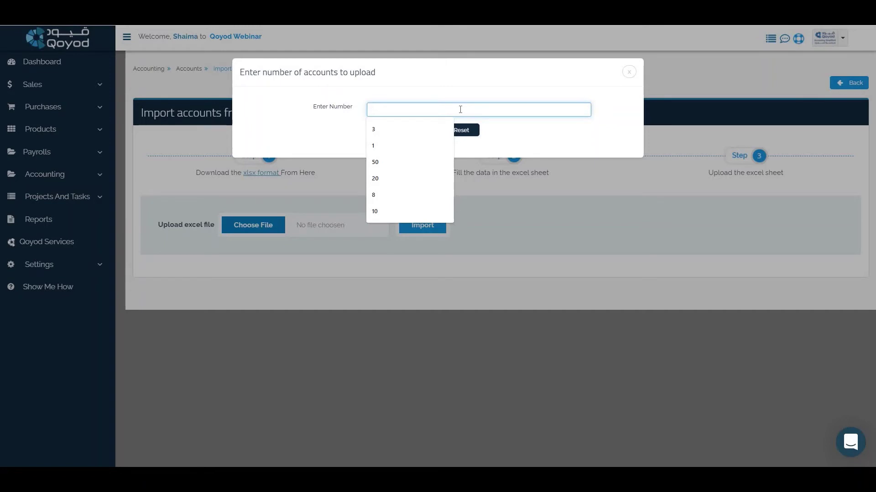
{"action": "type", "text": "1"}
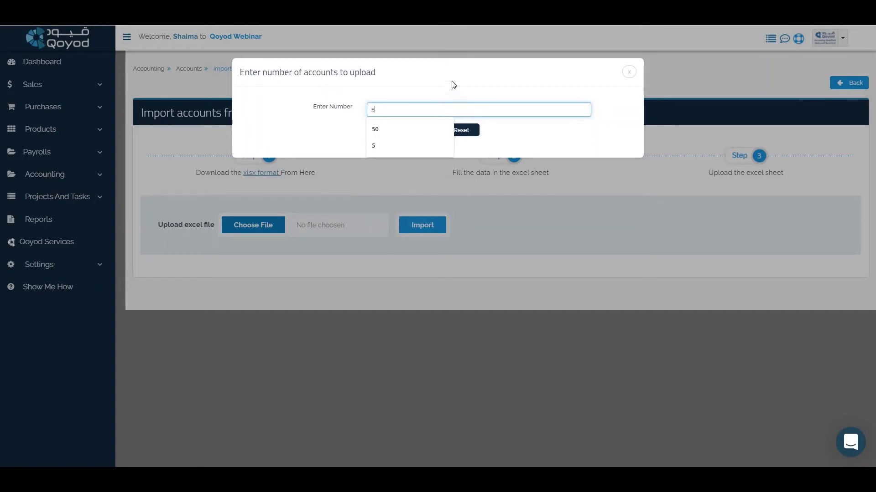
{"action": "left_click", "coordinate": [409, 133]}
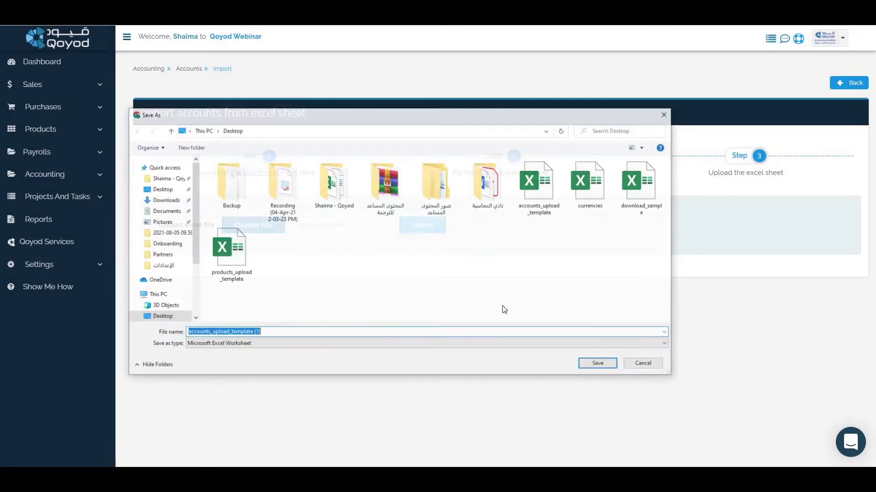
{"action": "left_click", "coordinate": [585, 364]}
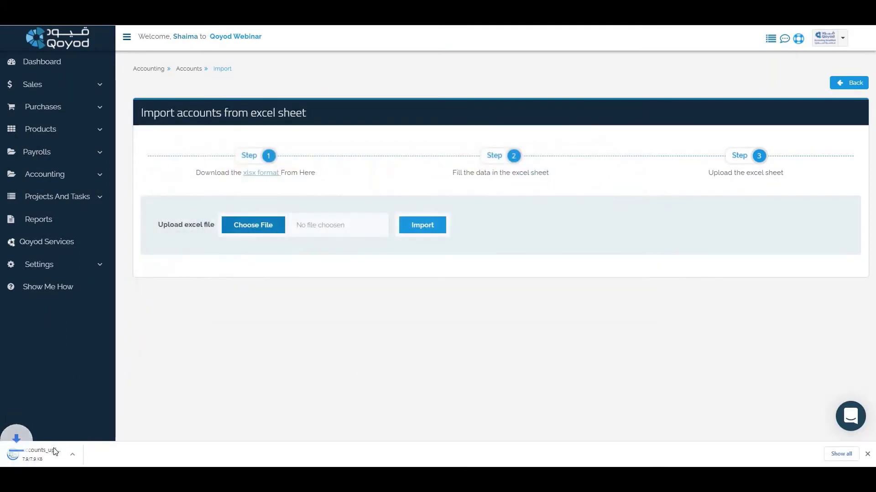
- Open the template maximized in Excel and grab code 1101 from the Cash on Hand account page
{"action": "left_click", "coordinate": [50, 455]}
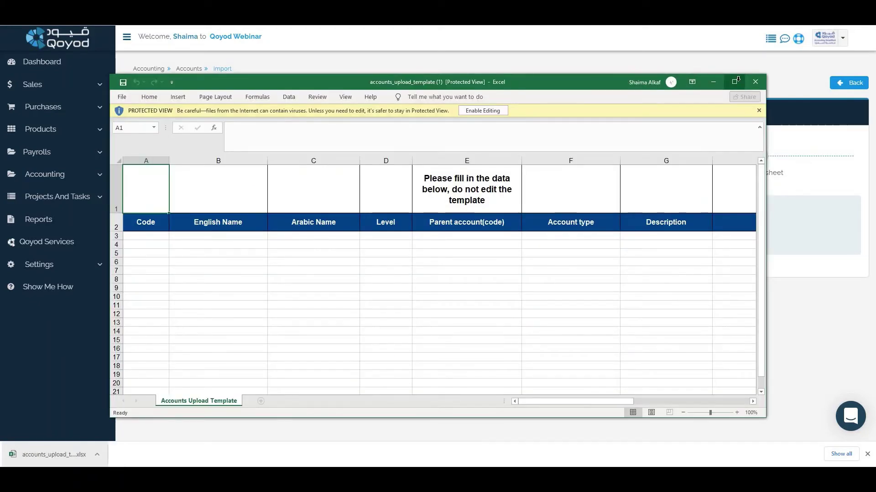
{"action": "left_click", "coordinate": [734, 82]}
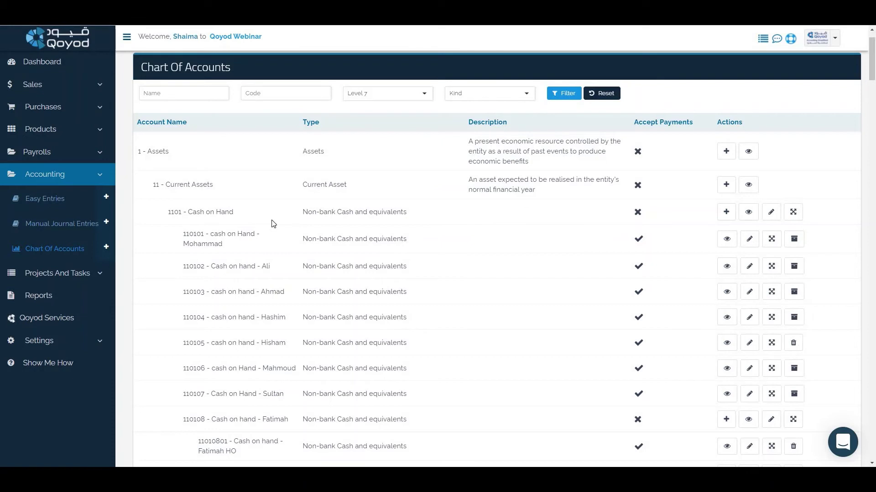
{"action": "left_click", "coordinate": [747, 213]}
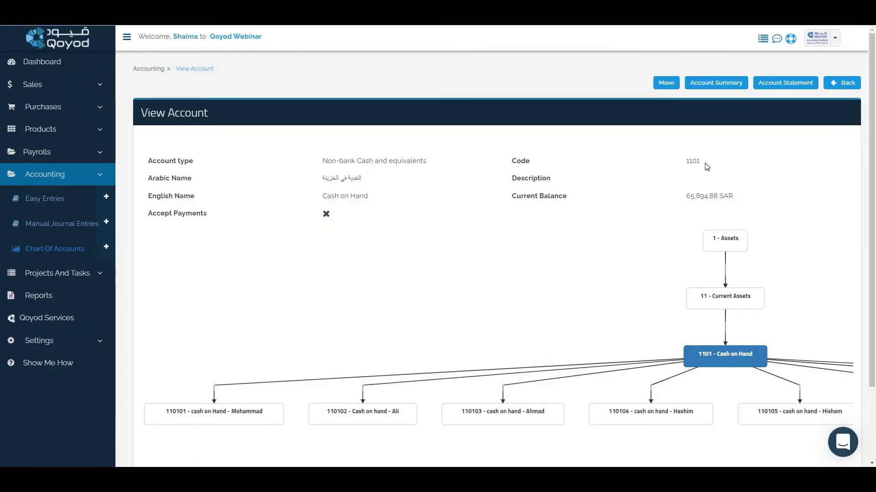
{"action": "double_click", "coordinate": [687, 163]}
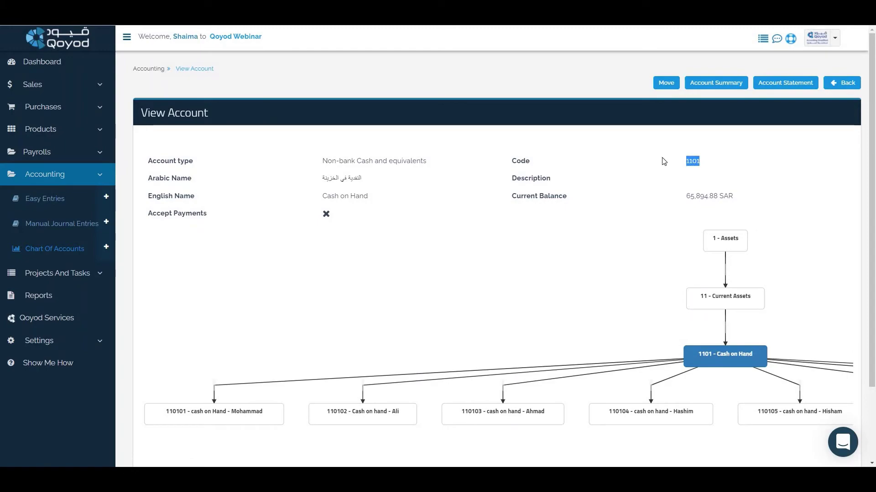
{"action": "key", "text": "alt+Tab"}
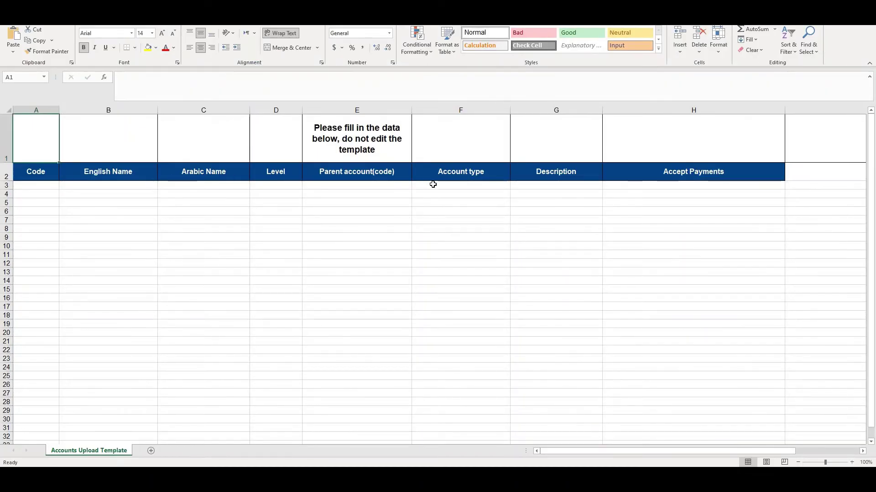
- Enter parent account 1101 in E3 and account code 110109 in A3
{"action": "left_click", "coordinate": [336, 185]}
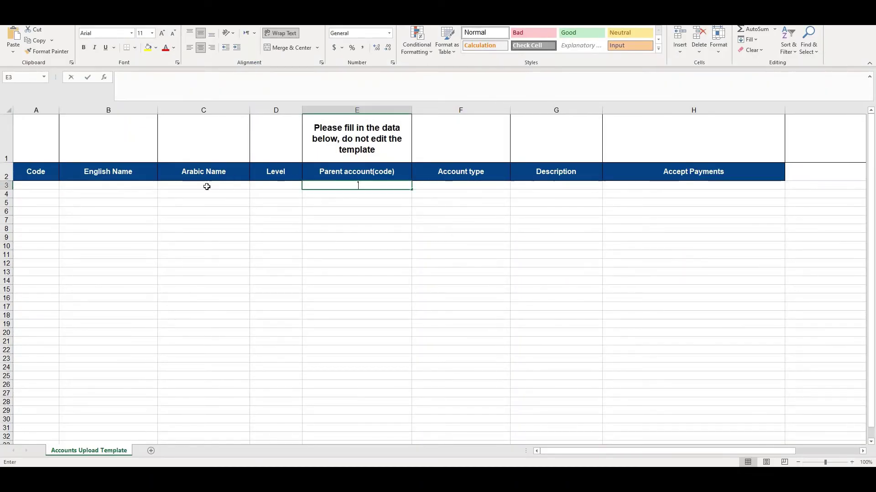
{"action": "type", "text": "1101"}
{"action": "left_click", "coordinate": [38, 184]}
{"action": "type", "text": "1101"}
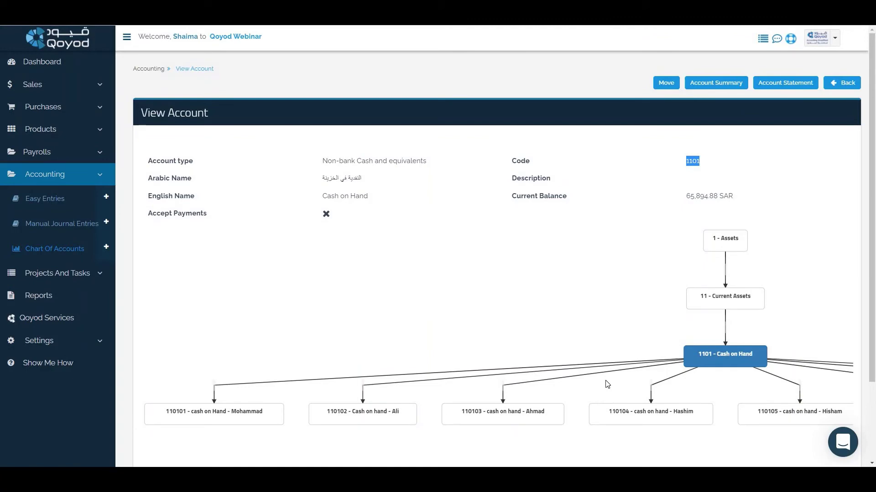
{"action": "scroll", "coordinate": [607, 385], "scroll_direction": "down", "scroll_amount": 2}
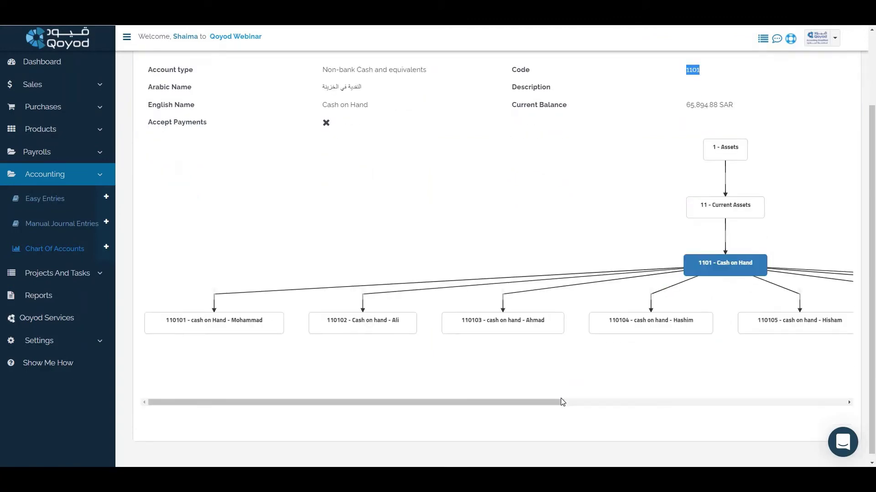
{"action": "scroll", "coordinate": [703, 403], "scroll_direction": "right", "scroll_amount": 10}
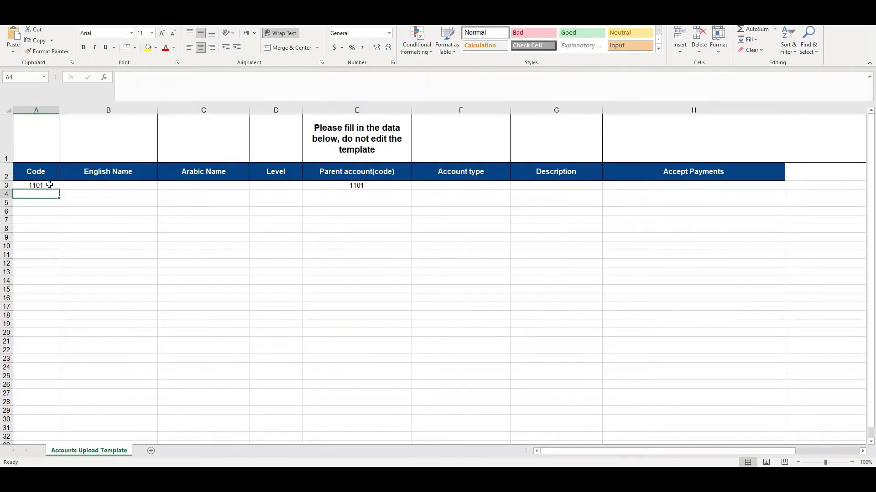
{"action": "left_click", "coordinate": [49, 185]}
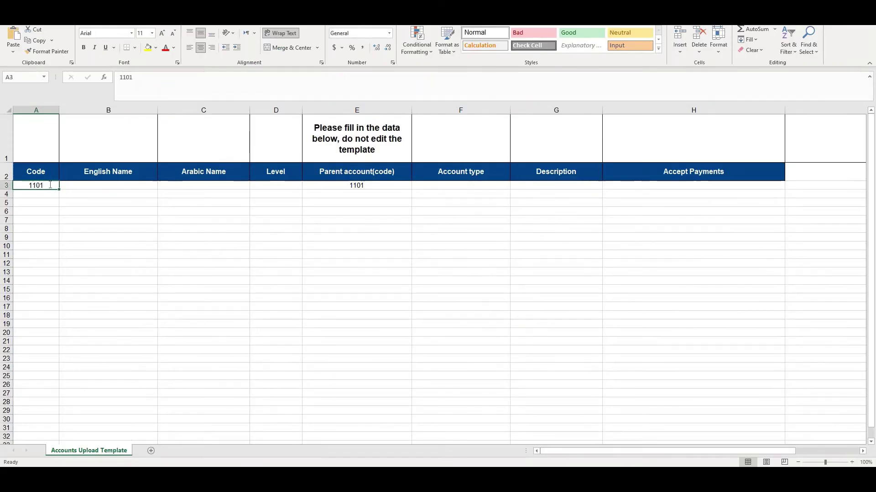
{"action": "double_click", "coordinate": [61, 185]}
{"action": "type", "text": "09"}
{"action": "key", "text": "Return"}
- Fill row 3's Arabic name and the English name 'Cash on Hand - Maha'
{"action": "key", "text": "Up"}
{"action": "key", "text": "Tab"}
{"action": "key", "text": "Tab"}
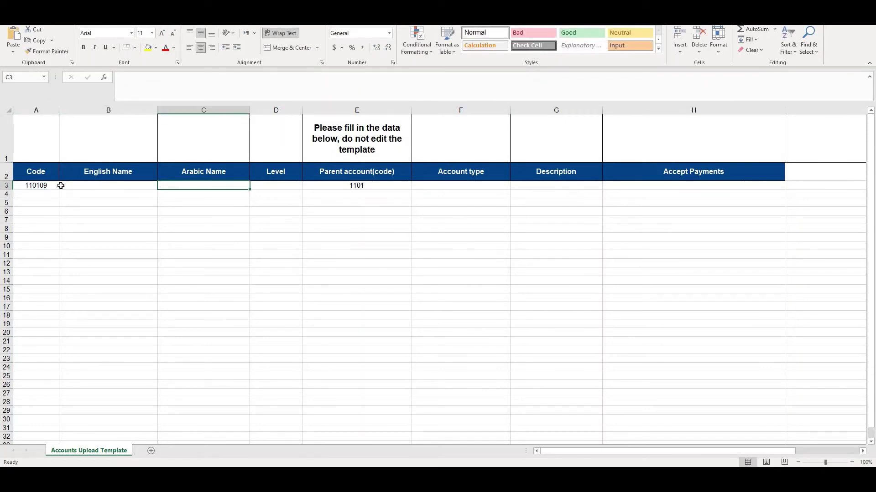
{"action": "type", "text": "النقدية في ال"}
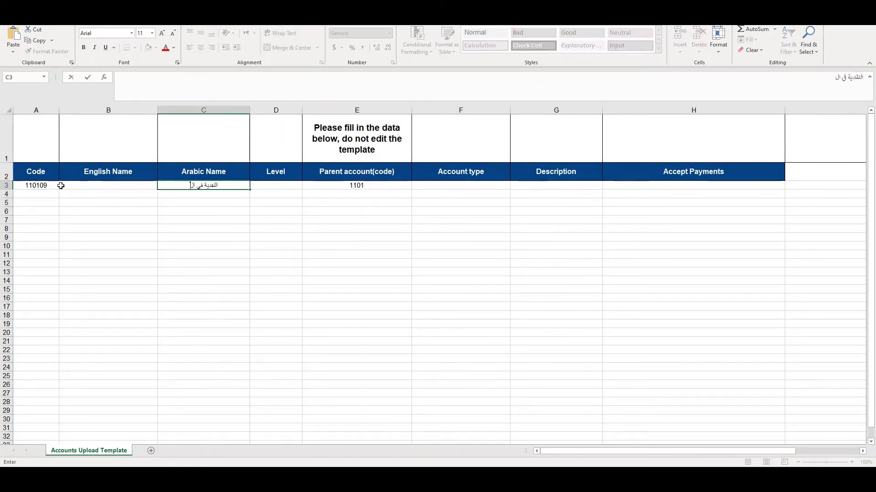
{"action": "type", "text": "خزينة - الم"}
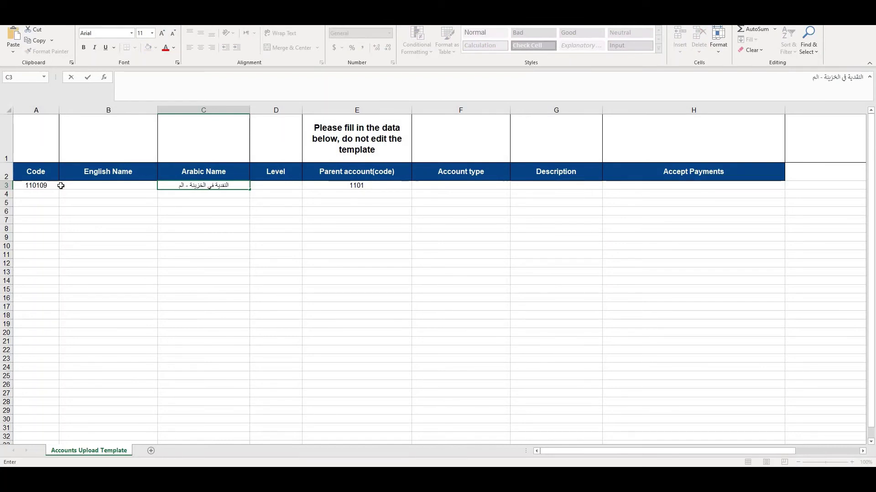
{"action": "type", "text": "وظفة مها"}
{"action": "left_click", "coordinate": [61, 185]}
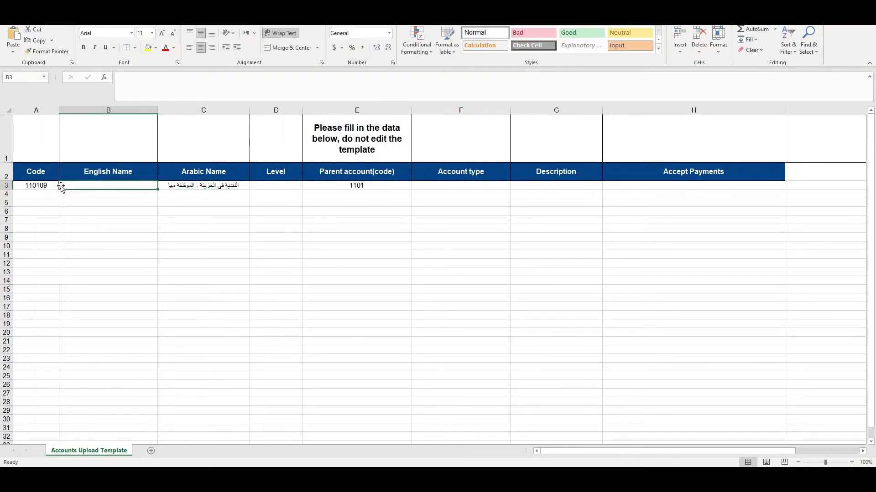
{"action": "type", "text": "Cash on "}
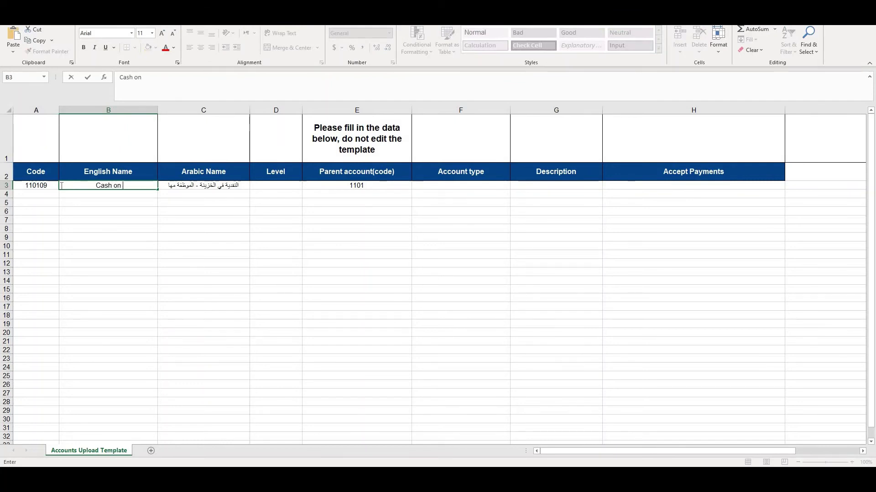
{"action": "type", "text": "Hand - Maha"}
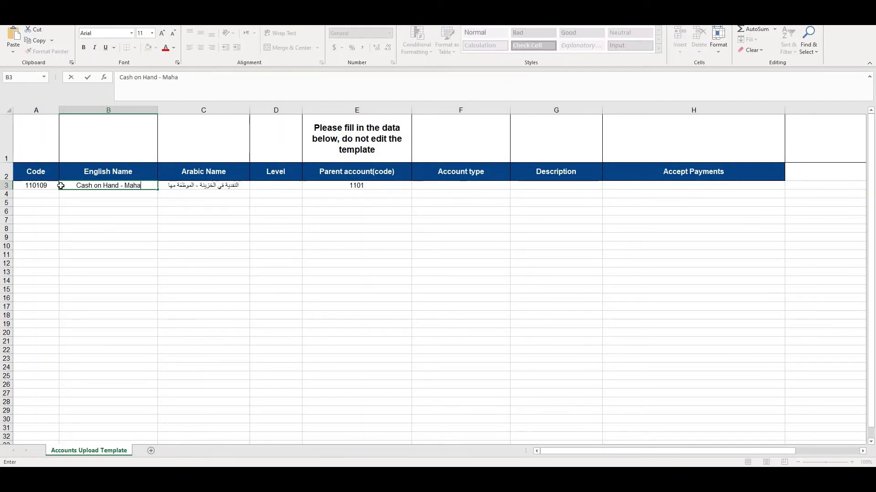
{"action": "key", "text": "Tab"}
{"action": "key", "text": "Tab"}
{"action": "key", "text": "alt+Tab"}
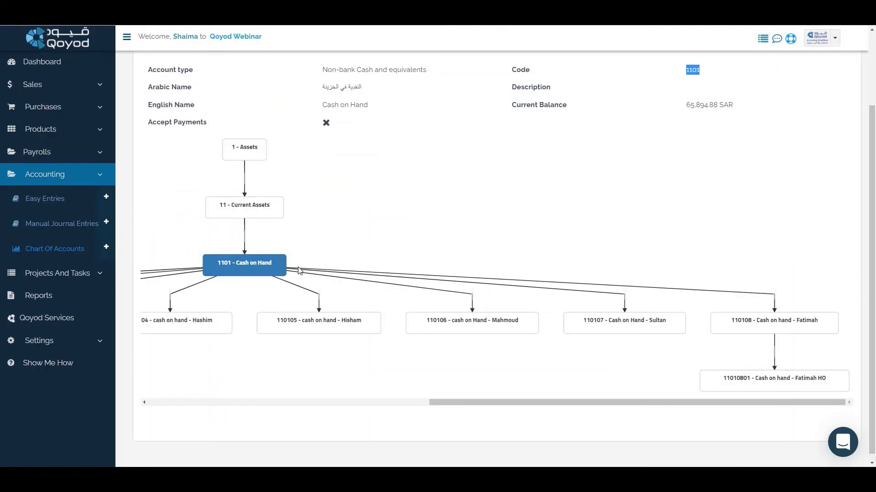
{"action": "key", "text": "alt+Tab"}
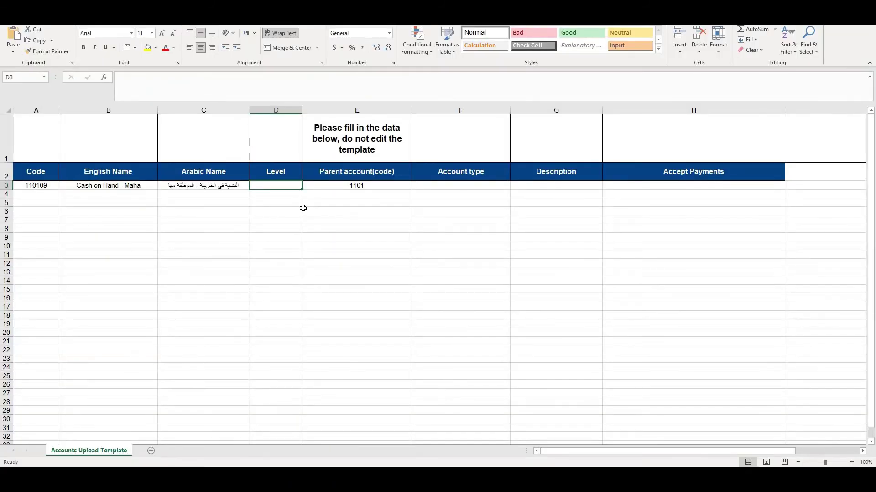
- Give row 3 level 4 and account type Non-bank Cash and equivalents
{"action": "type", "text": "4"}
{"action": "left_click", "coordinate": [486, 185]}
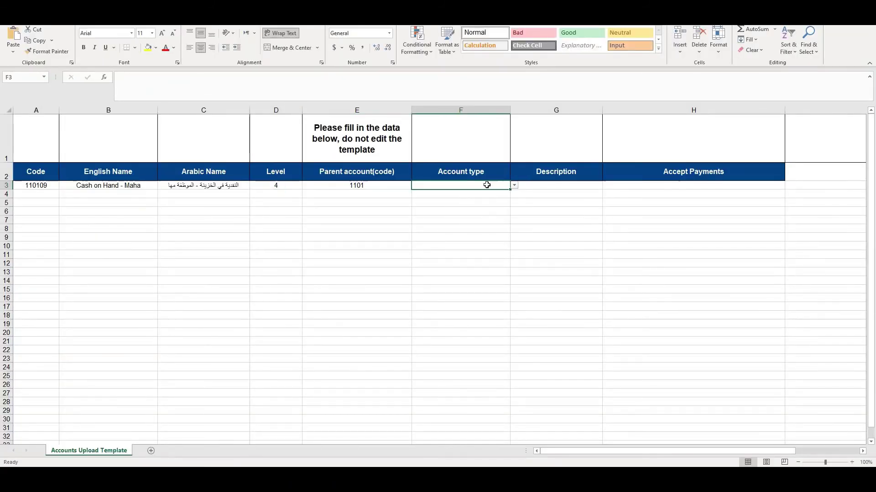
{"action": "key", "text": "alt+Tab"}
{"action": "scroll", "coordinate": [278, 121], "scroll_direction": "up", "scroll_amount": 1}
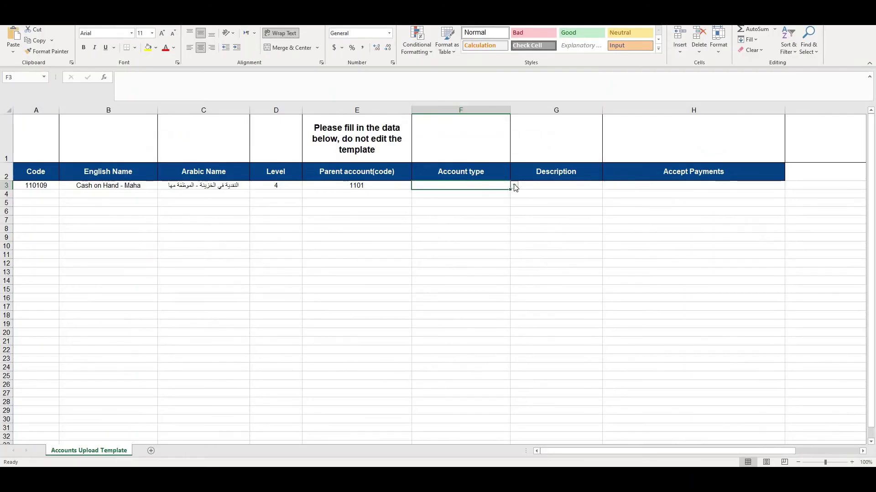
{"action": "left_click", "coordinate": [514, 187]}
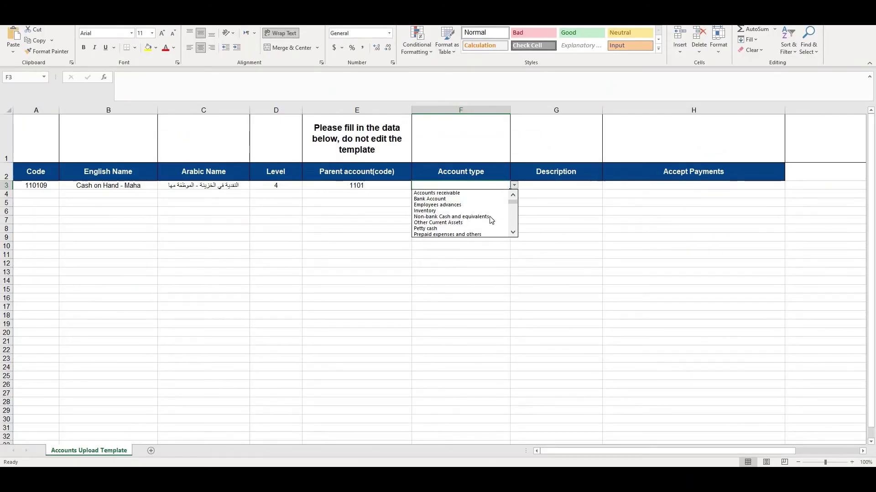
{"action": "key", "text": "Return"}
- Set row 3's Accept Payments to No and select its code 110109
{"action": "left_click", "coordinate": [541, 193]}
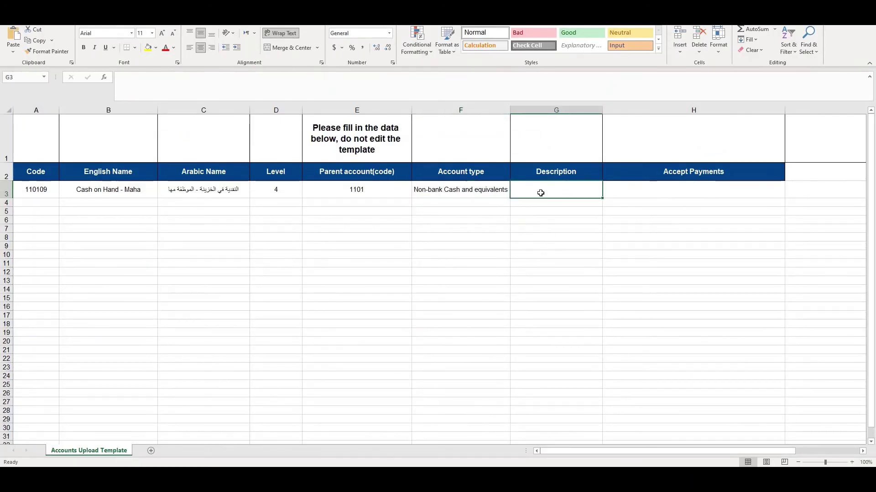
{"action": "left_click", "coordinate": [757, 191]}
{"action": "key", "text": "alt+Down"}
{"action": "key", "text": "Down"}
{"action": "key", "text": "Return"}
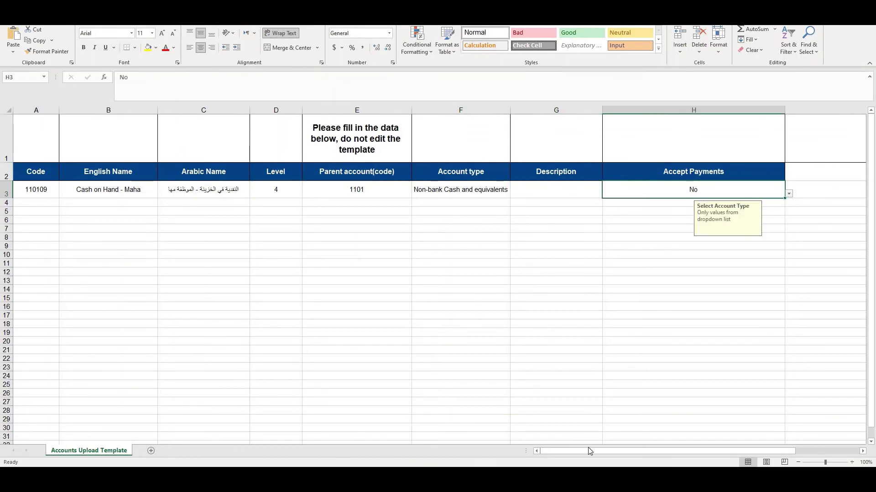
{"action": "double_click", "coordinate": [44, 189]}
{"action": "key", "text": "ctrl+a"}
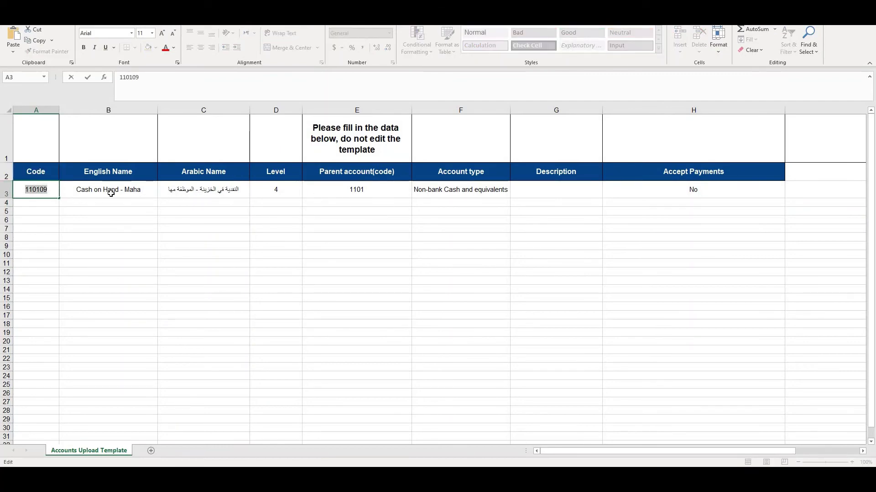
{"action": "left_click", "coordinate": [278, 204]}
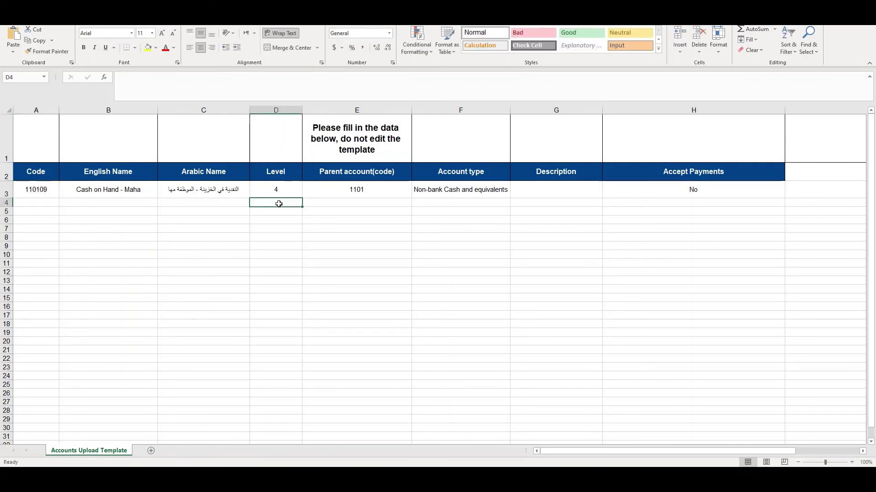
- Give row 4 level 5, parent 110109, type Non-bank Cash and equivalents, Accept Payments Yes
{"action": "type", "text": "5"}
{"action": "left_click", "coordinate": [320, 204]}
{"action": "type", "text": "110109"}
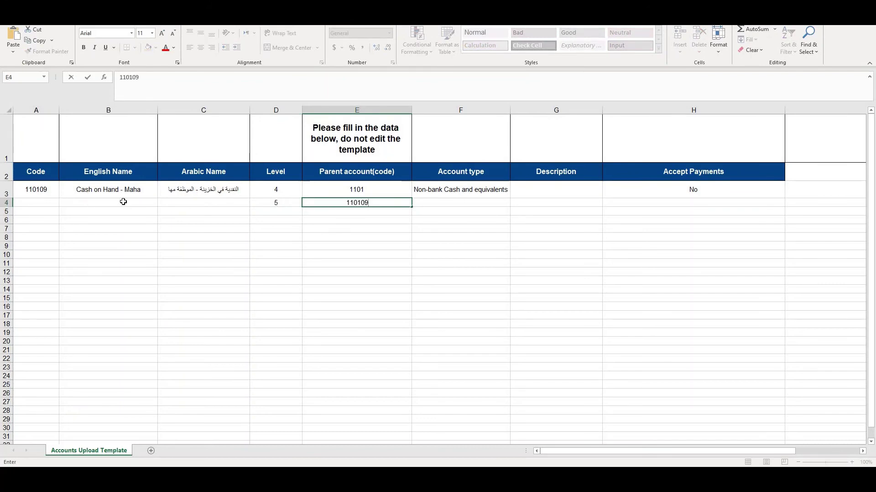
{"action": "left_click", "coordinate": [471, 196]}
{"action": "left_click", "coordinate": [507, 204]}
{"action": "left_click", "coordinate": [514, 202]}
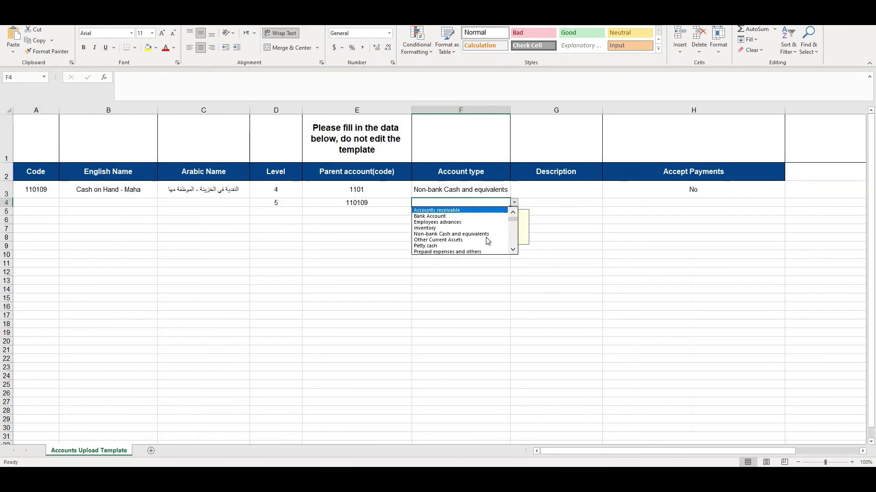
{"action": "key", "text": "Return"}
{"action": "key", "text": "Tab"}
{"action": "key", "text": "Tab"}
{"action": "key", "text": "alt+Down"}
{"action": "left_click", "coordinate": [697, 220]}
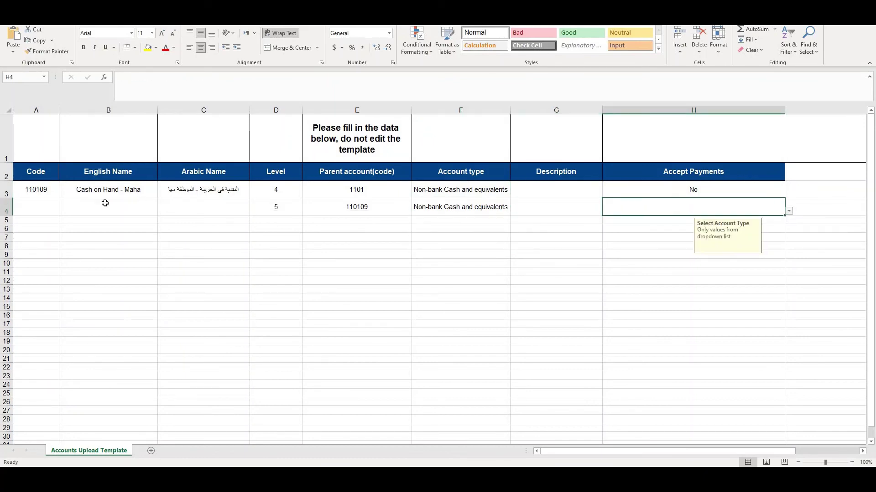
- Enter code 11010901 in row 4 and copy row 3's English and Arabic names into it
{"action": "left_click", "coordinate": [51, 207]}
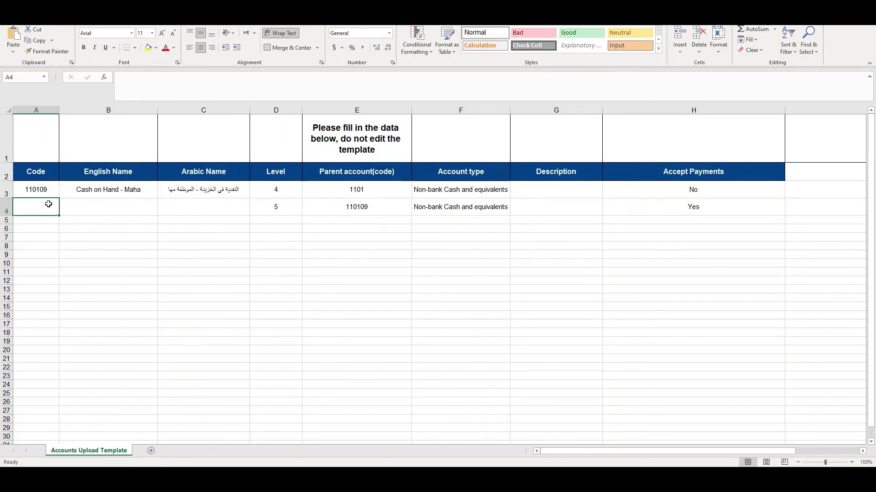
{"action": "type", "text": "11010901"}
{"action": "key", "text": "Return"}
{"action": "left_click_drag", "start_coordinate": [177, 192], "coordinate": [137, 189]}
{"action": "key", "text": "ctrl+c"}
{"action": "left_click", "coordinate": [140, 205]}
{"action": "key", "text": "ctrl+v"}
- Extend row 4's names to 'Cash on Hand - Maha - Olaya Project' and '- مشروع العليا'
{"action": "left_click", "coordinate": [185, 85]}
{"action": "type", "text": "- O"}
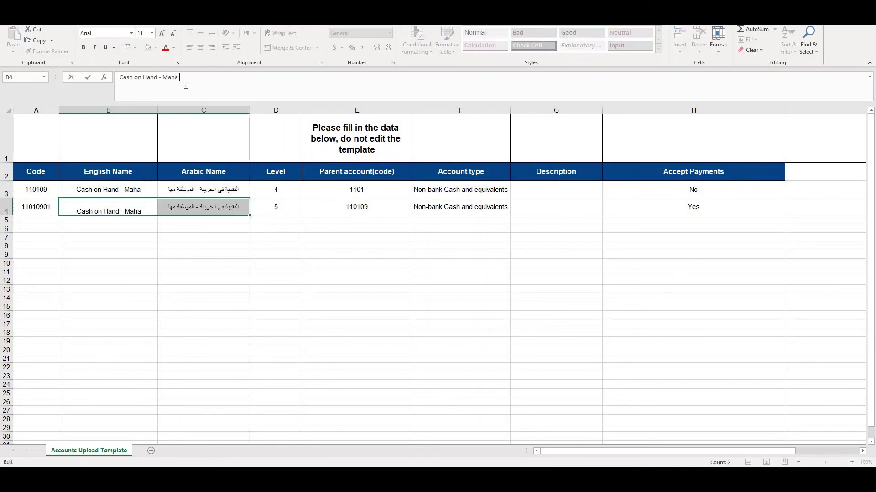
{"action": "type", "text": "laya"}
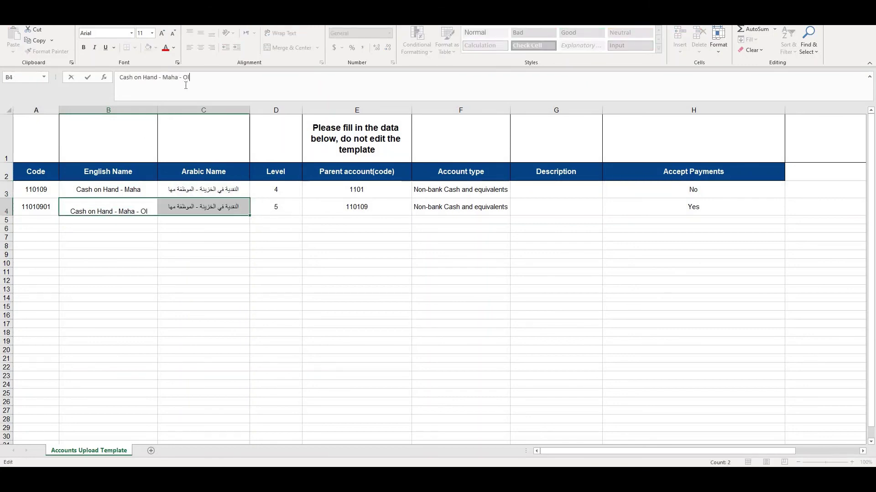
{"action": "key", "text": "Return"}
{"action": "left_click", "coordinate": [212, 74]}
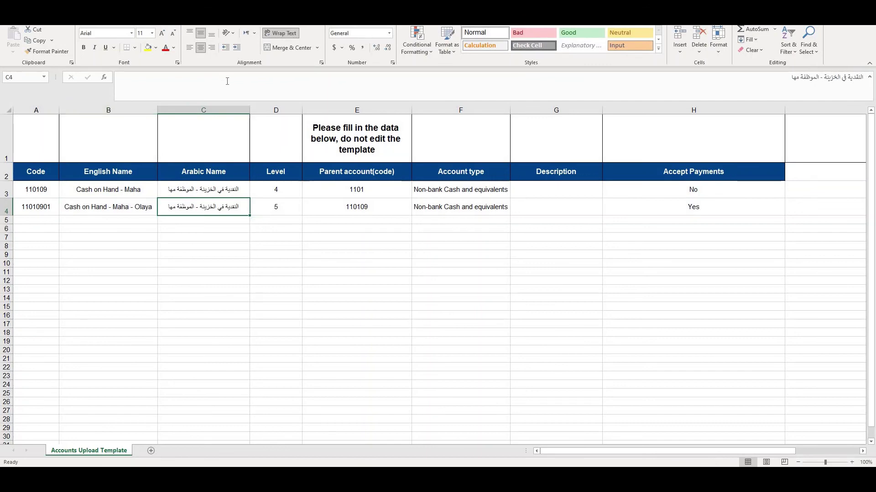
{"action": "type", "text": "- مشروع العل"}
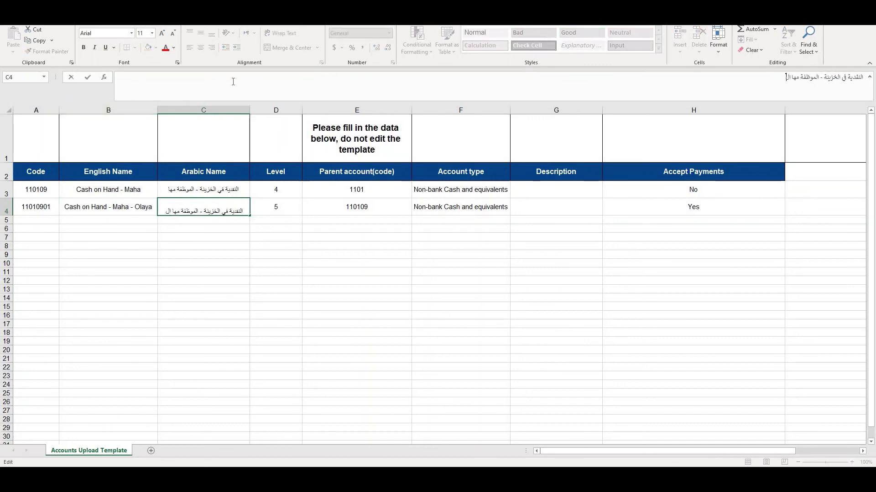
{"action": "type", "text": "يا"}
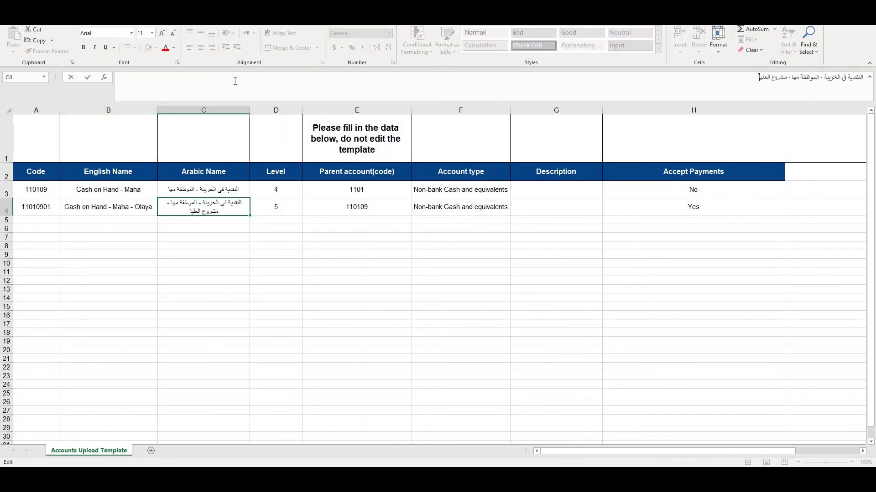
{"action": "key", "text": "Return"}
{"action": "key", "text": "Up"}
{"action": "key", "text": "Left"}
{"action": "left_click", "coordinate": [247, 83]}
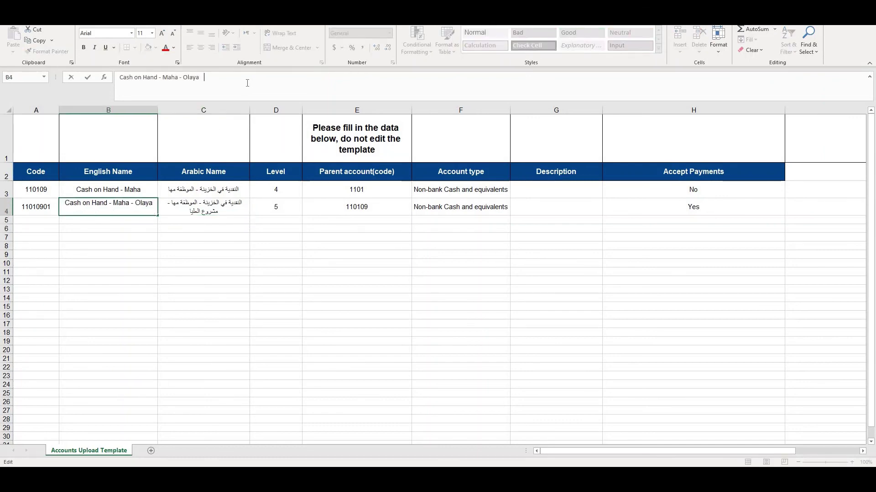
{"action": "type", "text": "Project"}
{"action": "key", "text": "Return"}
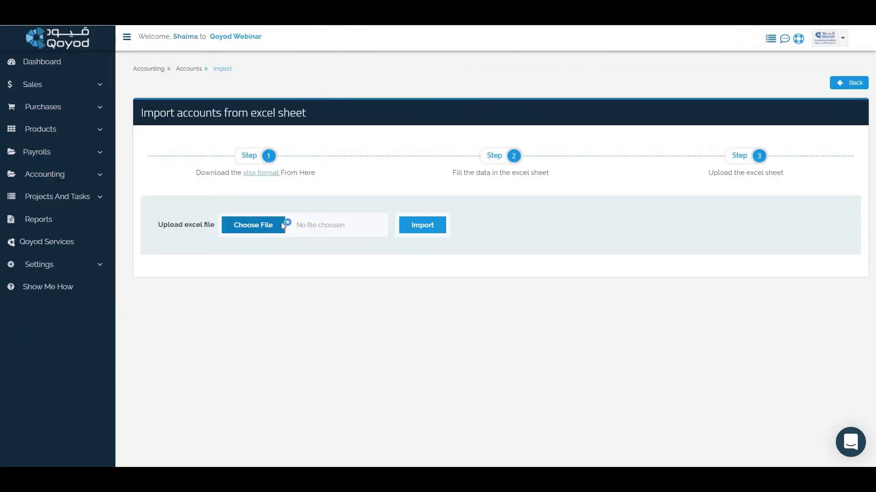
- Select the filled accounts_upload_template Excel file for upload on the Import accounts page
{"action": "left_click", "coordinate": [253, 225]}
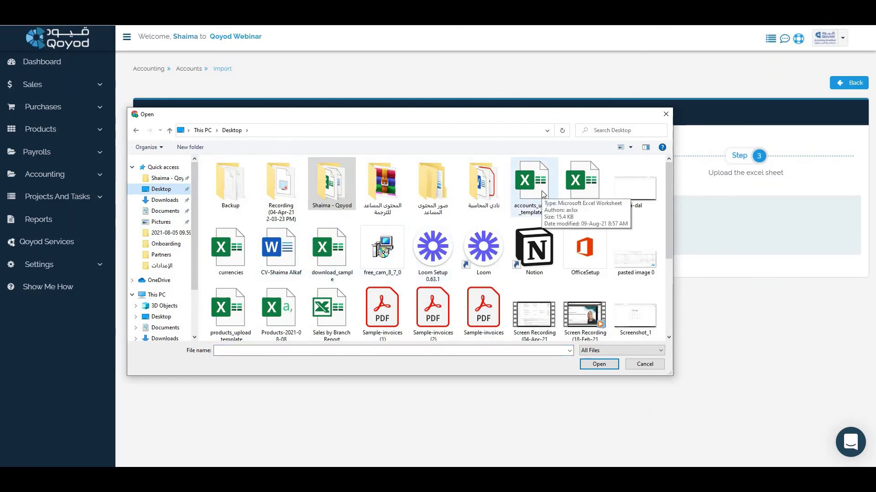
{"action": "double_click", "coordinate": [541, 191]}
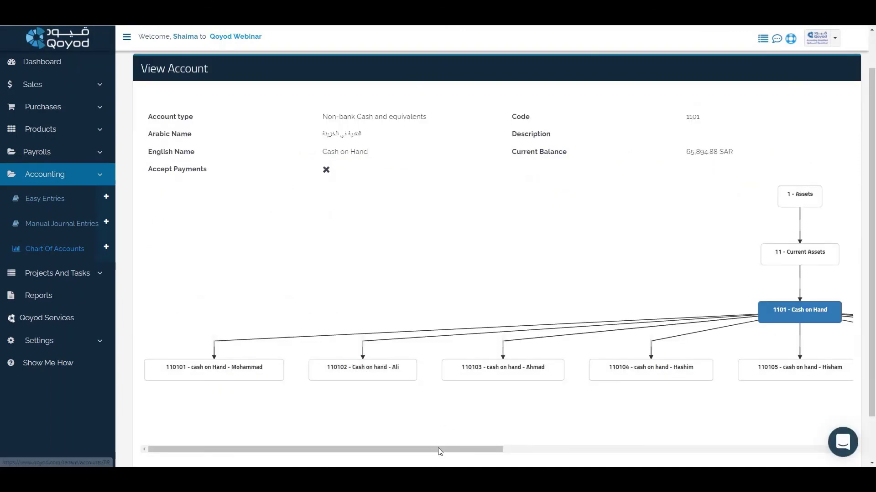
{"action": "left_click", "coordinate": [658, 449]}
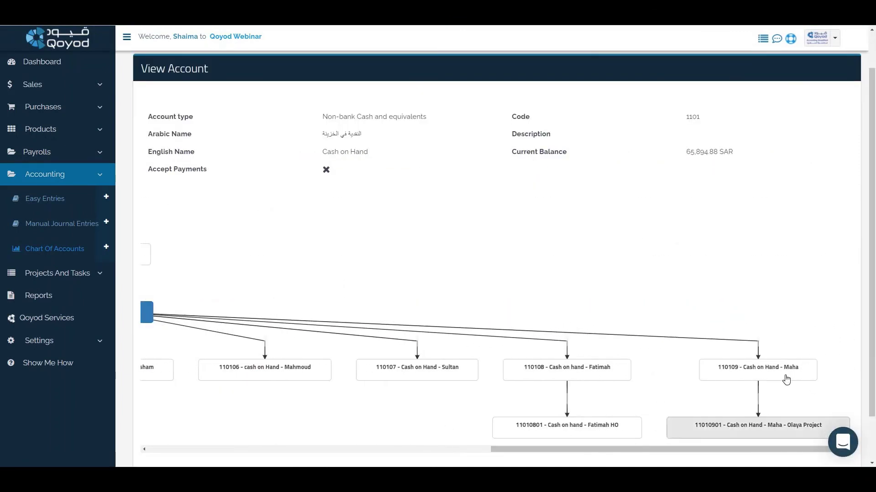
{"action": "left_click", "coordinate": [730, 439]}
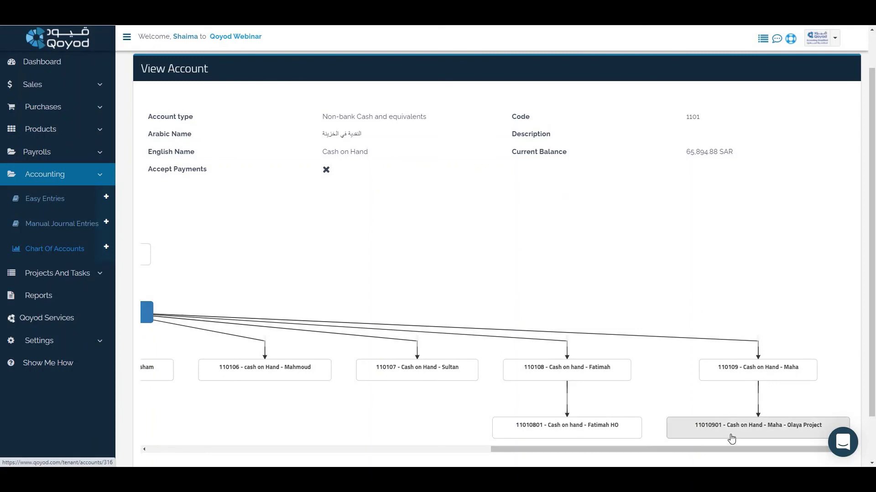
{"action": "left_click_drag", "start_coordinate": [728, 449], "coordinate": [599, 451]}
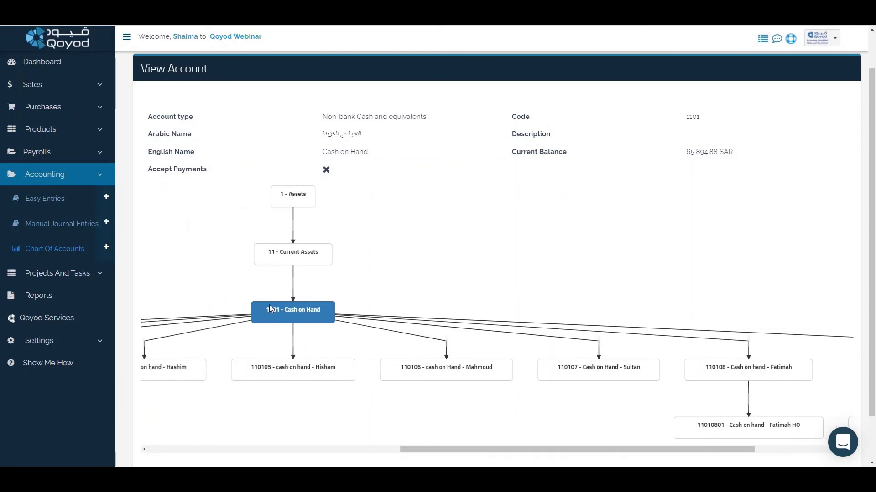